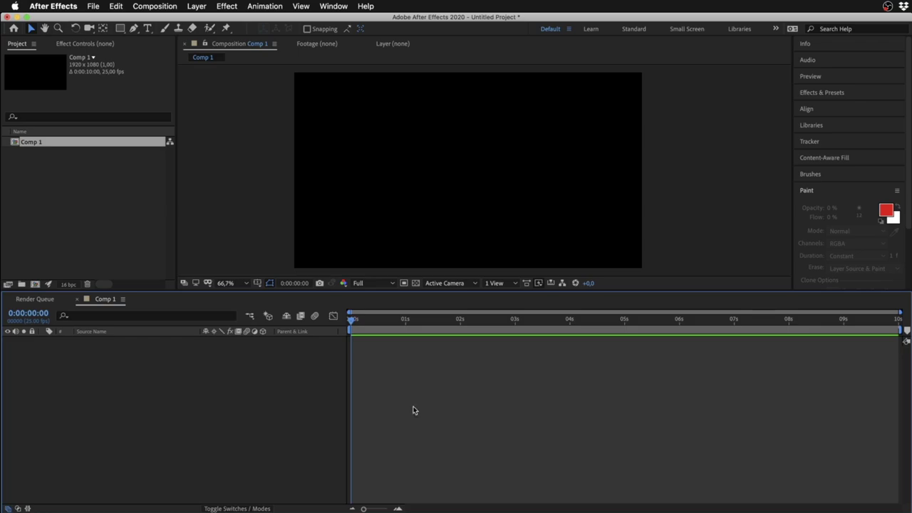
Deselect Comp 1, bring up the Project panel's import options, then dismiss them unused
click(100, 214)
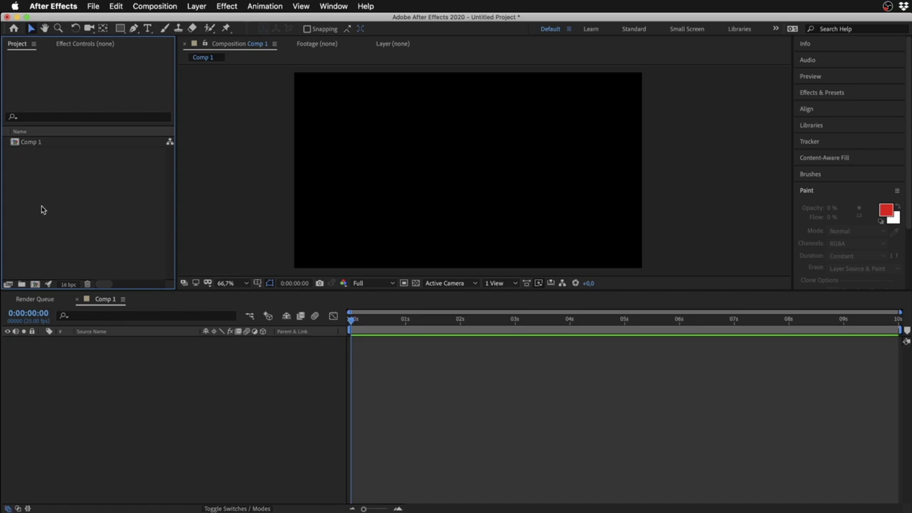
right_click(76, 186)
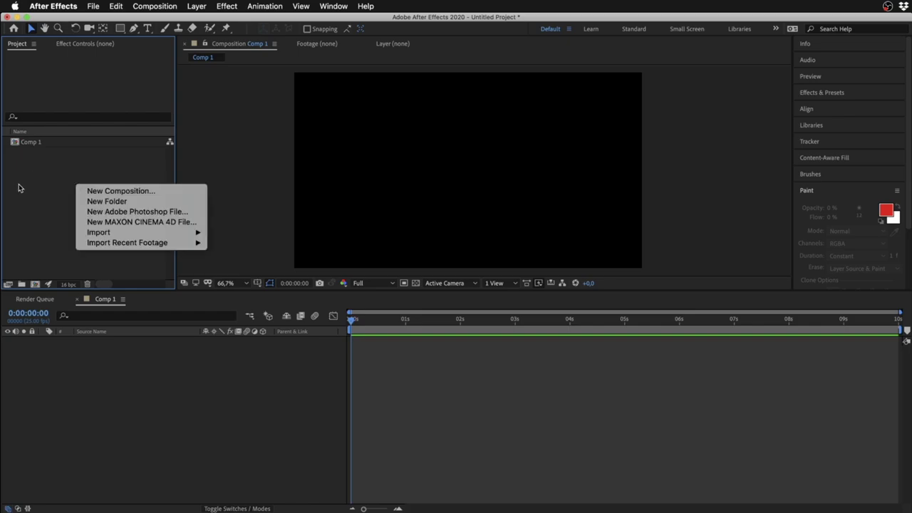
mouse_move(107, 233)
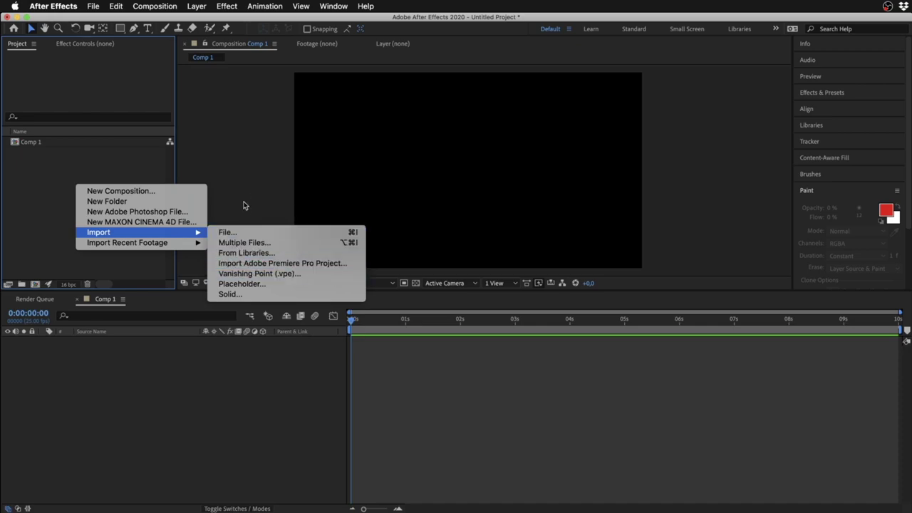
click(193, 166)
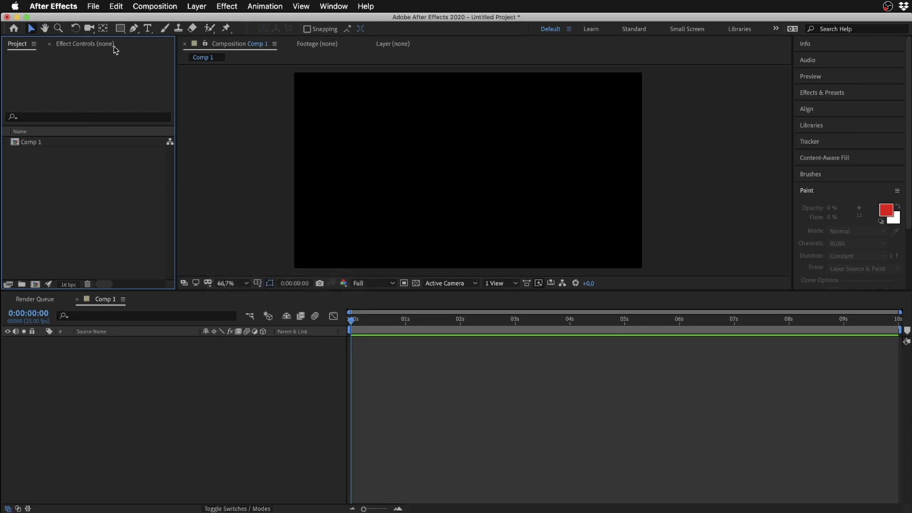
Show the File > Import submenu with its File, Multiple Files and Solid choices
click(95, 7)
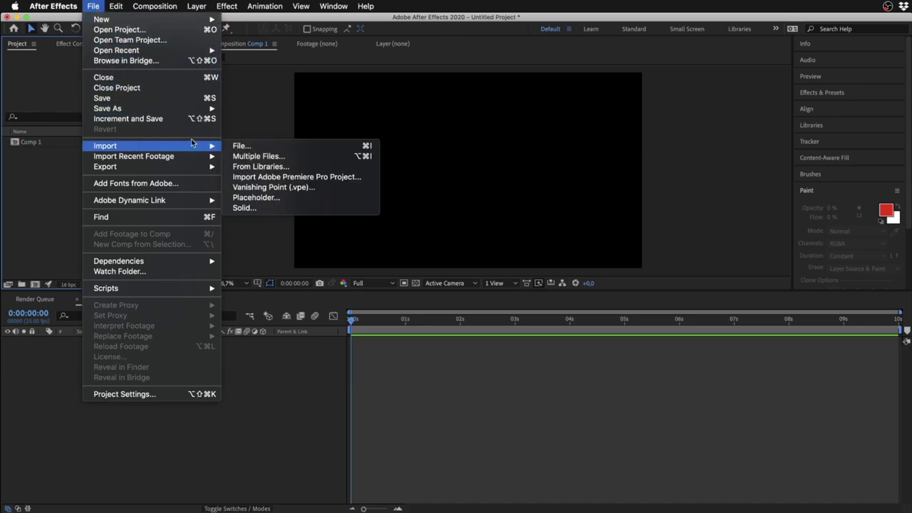
mouse_move(211, 148)
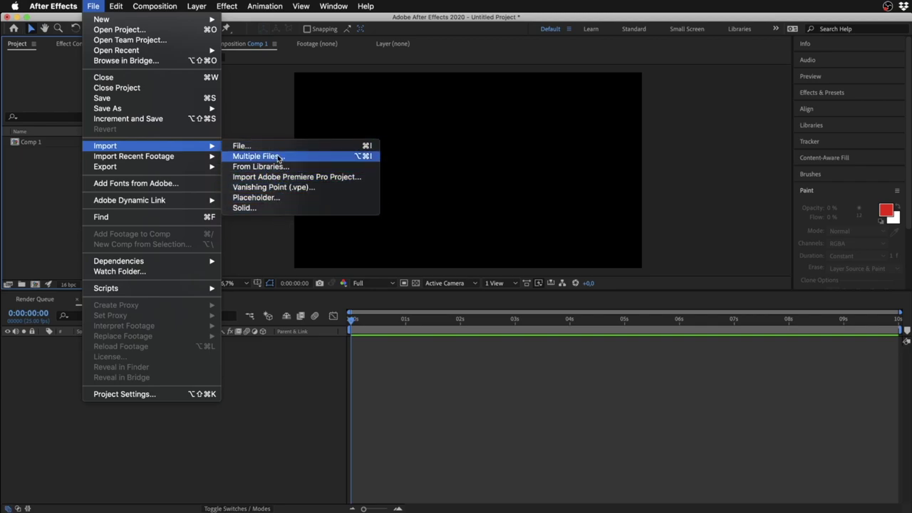
mouse_move(189, 158)
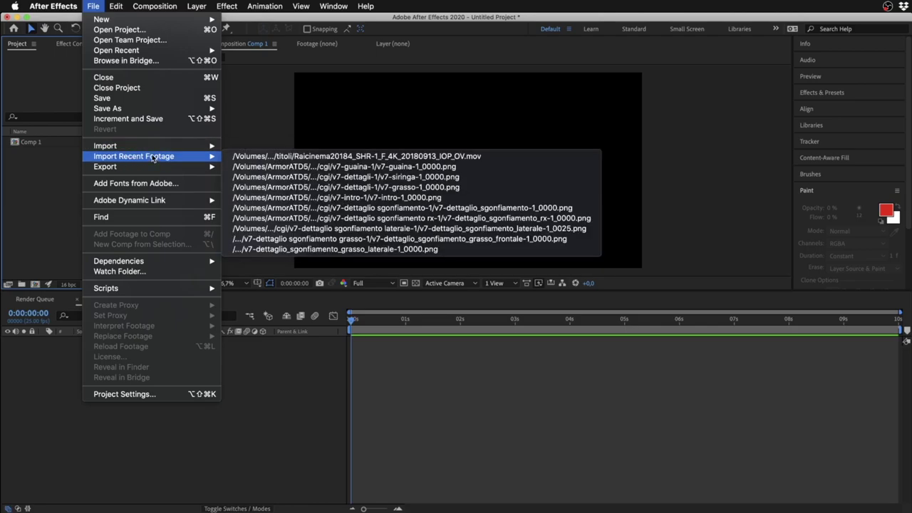
mouse_move(149, 148)
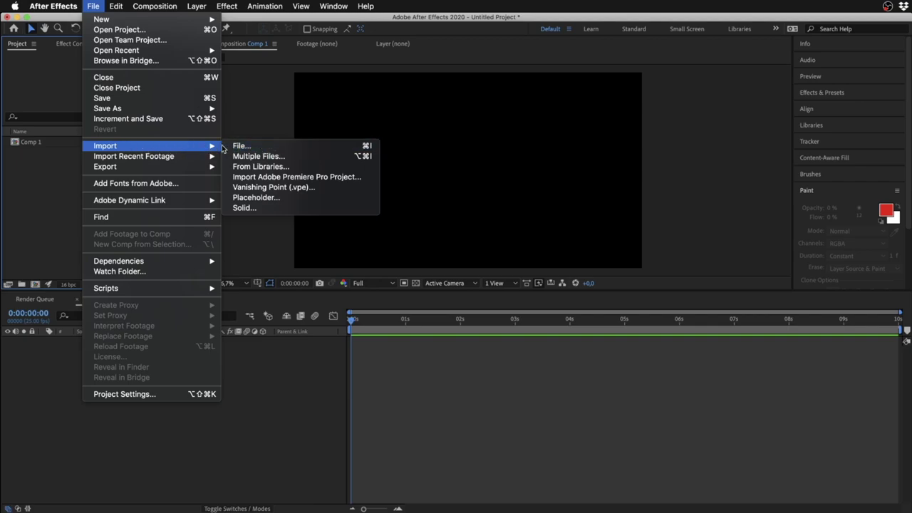
Import CLIP - Chromakey.mp4 into the project through File > Import > File
click(237, 146)
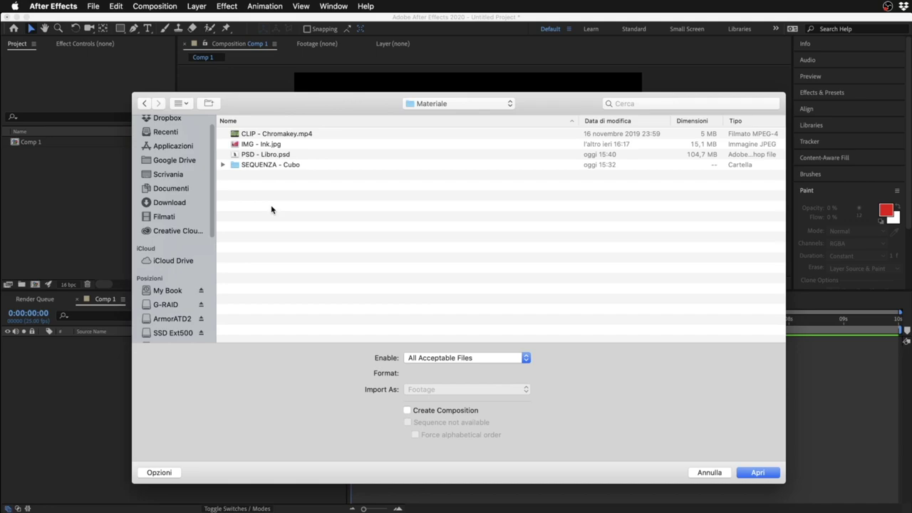
click(290, 135)
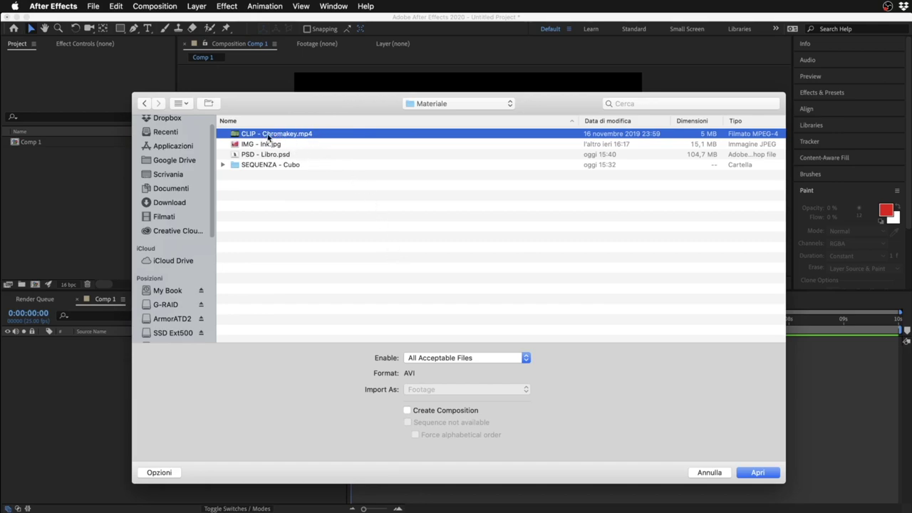
click(759, 473)
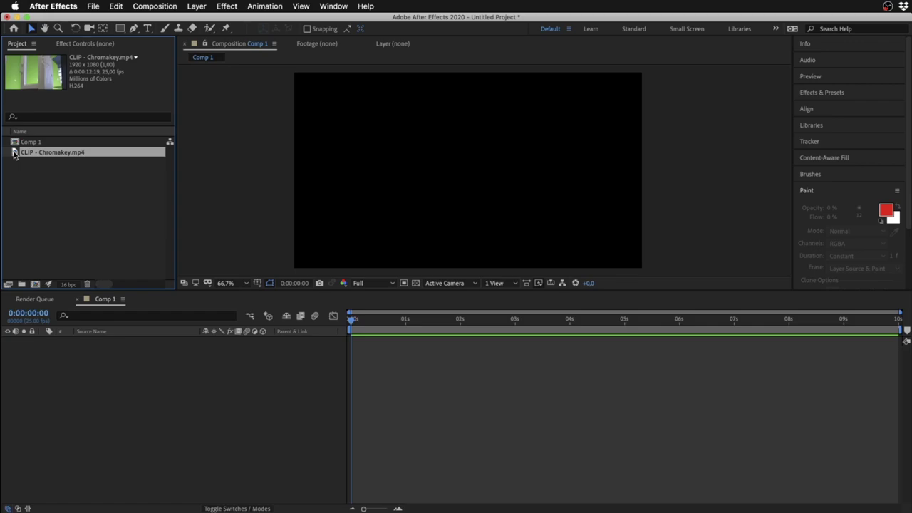
Scrub the Chromakey clip's green-screen frames in its footage viewer, then begin another file import
double_click(14, 154)
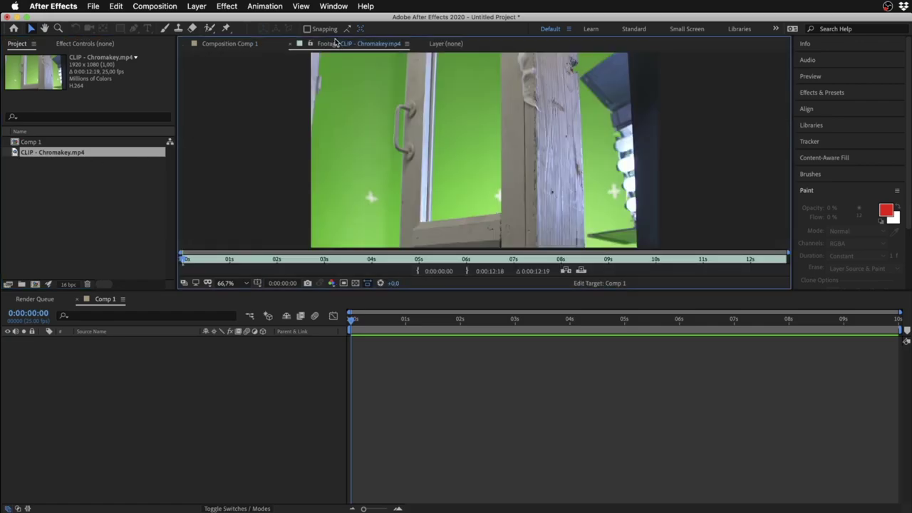
mouse_move(289, 261)
mouse_down()
mouse_move(591, 261)
mouse_move(483, 263)
mouse_move(507, 263)
mouse_up()
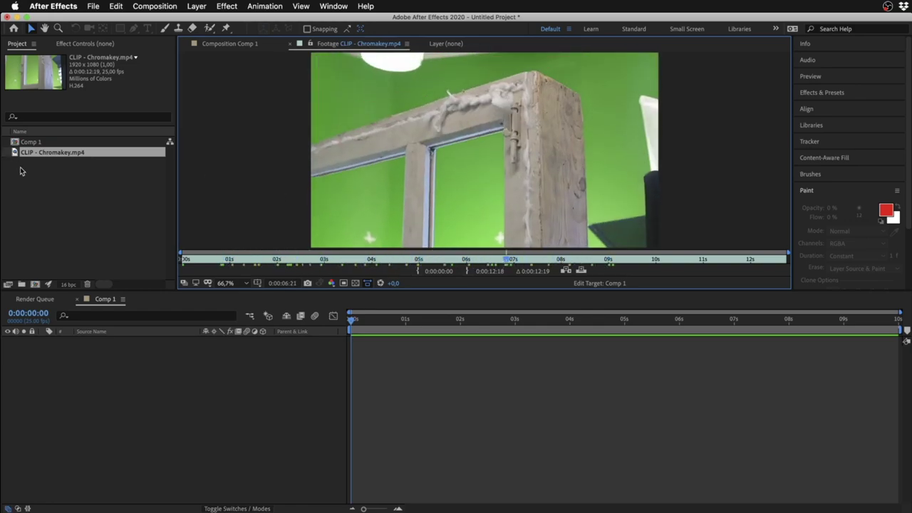
click(73, 187)
click(93, 6)
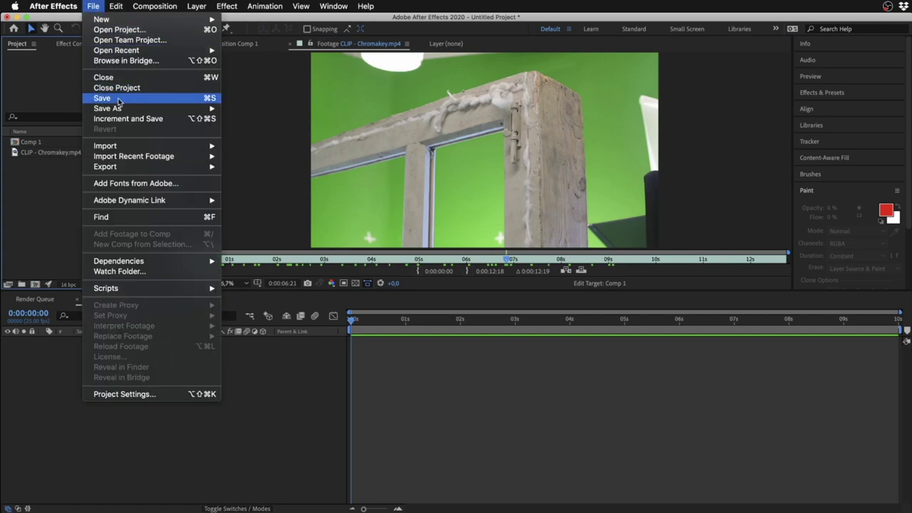
click(262, 147)
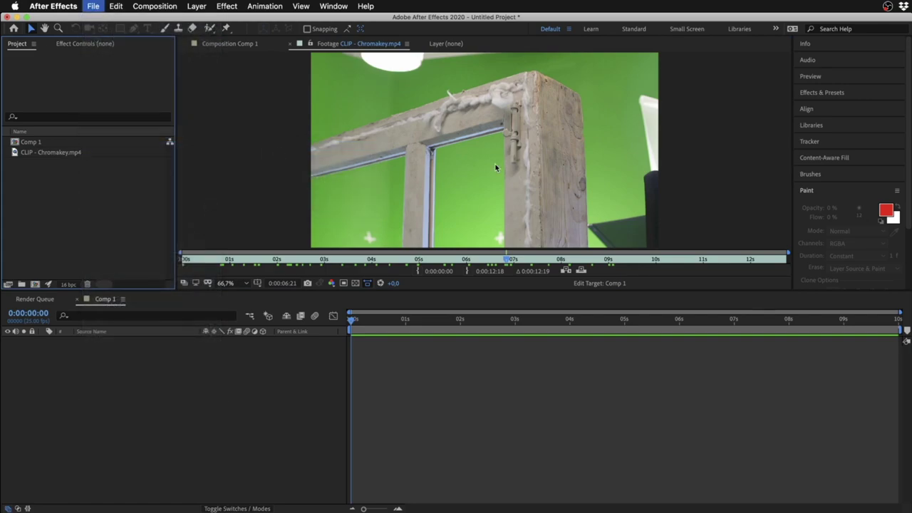
Import IMG - Ink.jpg and view the 5184x3888 image zoomed out in the footage viewer
click(506, 161)
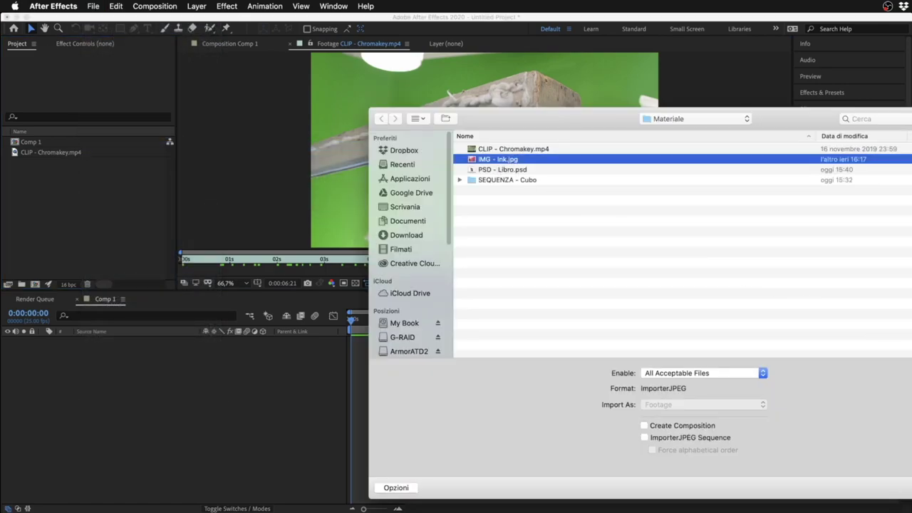
key(Return)
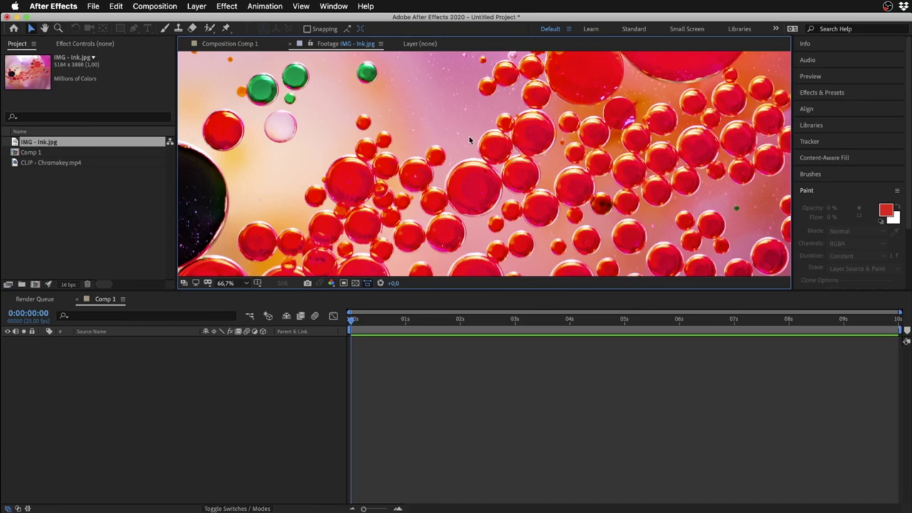
scroll(443, 163, down, 4)
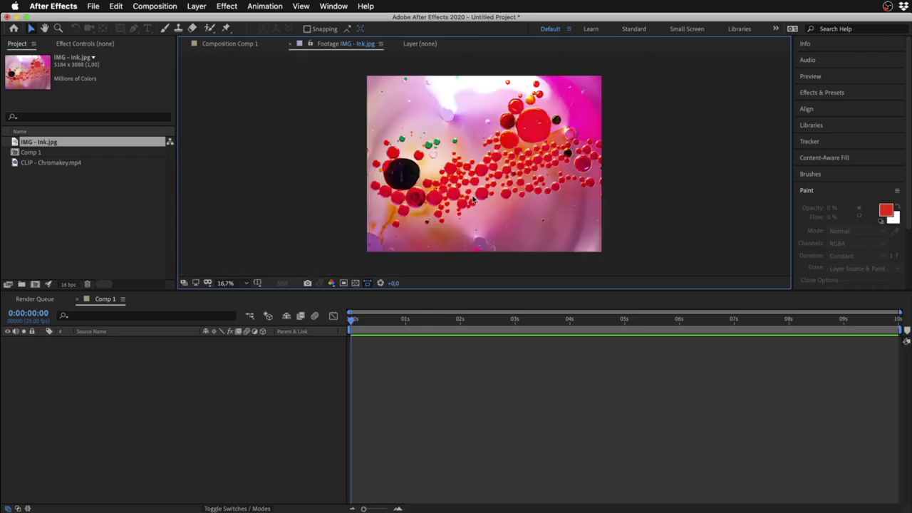
click(66, 220)
In the Import File dialog, expand SEQUENZA - Cubo and select cubo_0000.png
right_click(82, 205)
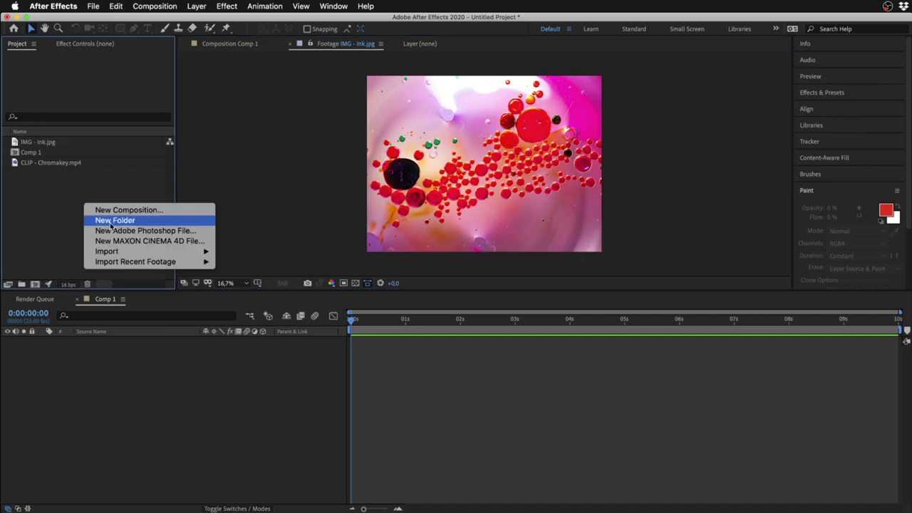
mouse_move(143, 251)
click(243, 251)
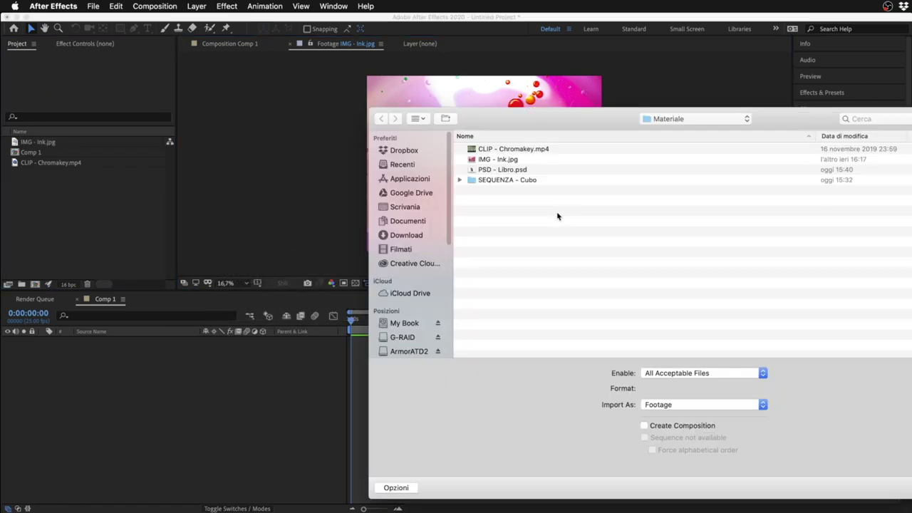
click(527, 181)
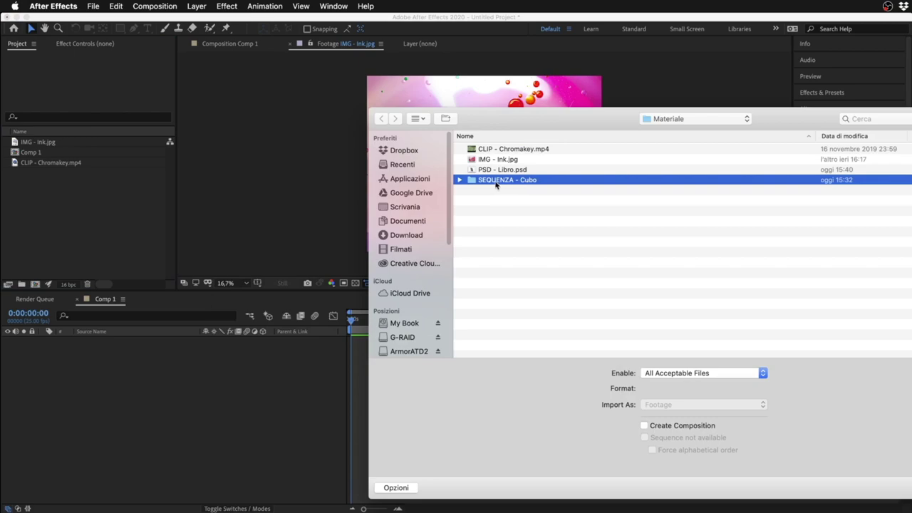
key(Right)
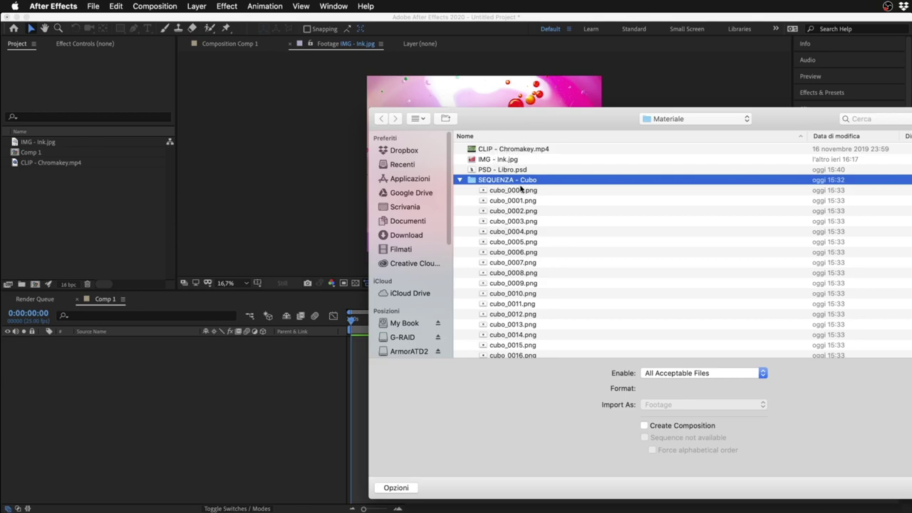
click(518, 192)
click(518, 201)
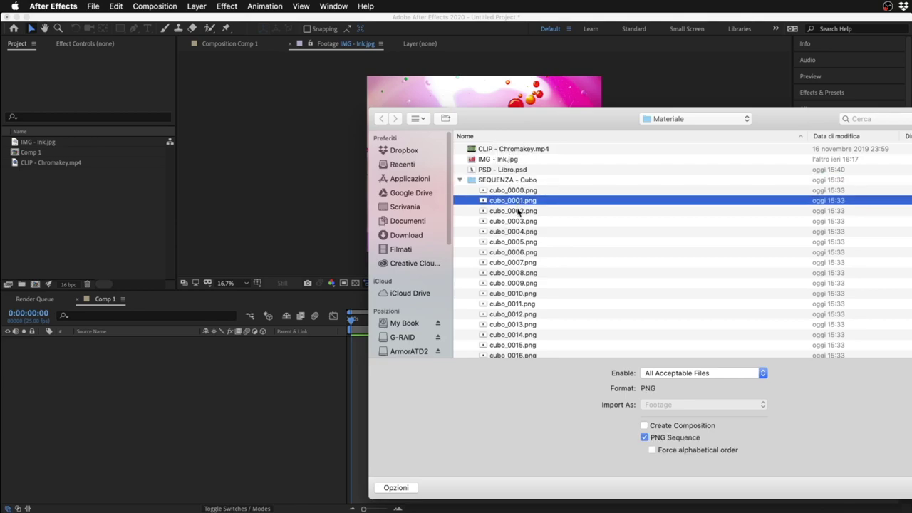
click(518, 211)
click(518, 222)
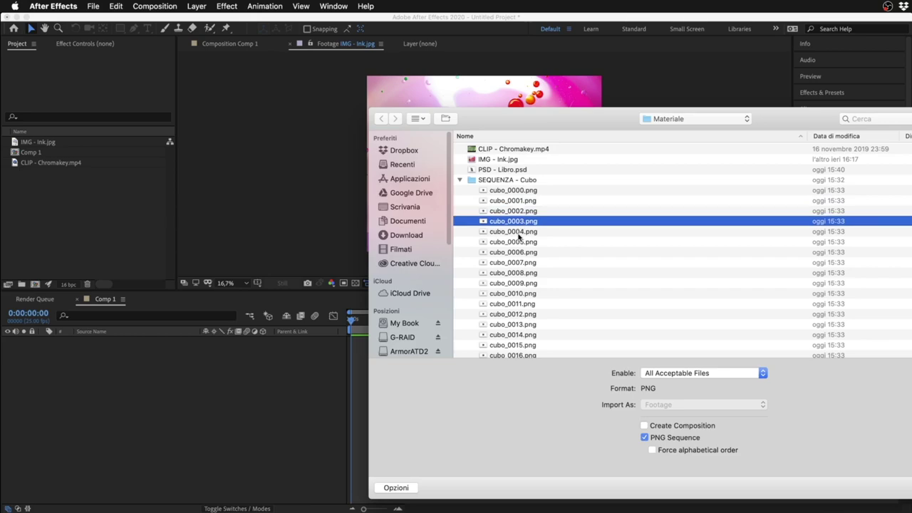
click(529, 192)
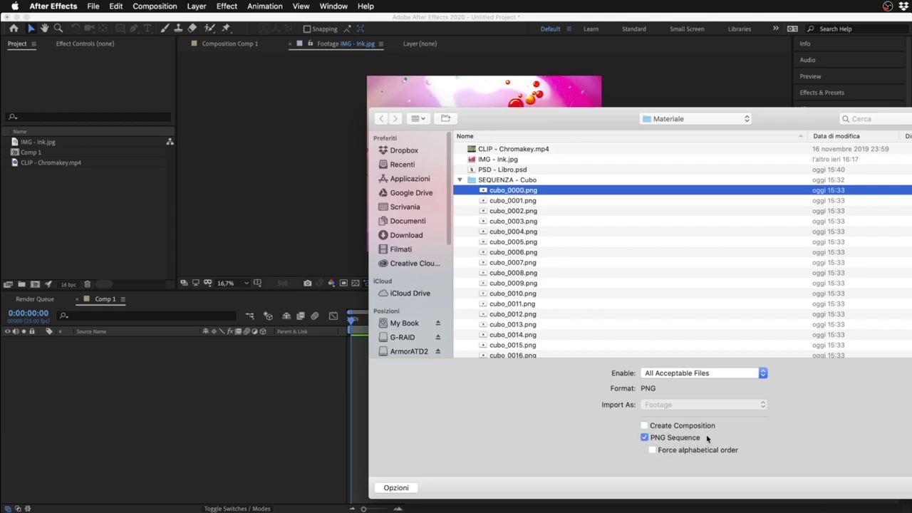
Try Force alphabetical order on and off, leaving it unchecked
scroll(549, 219, down, 2)
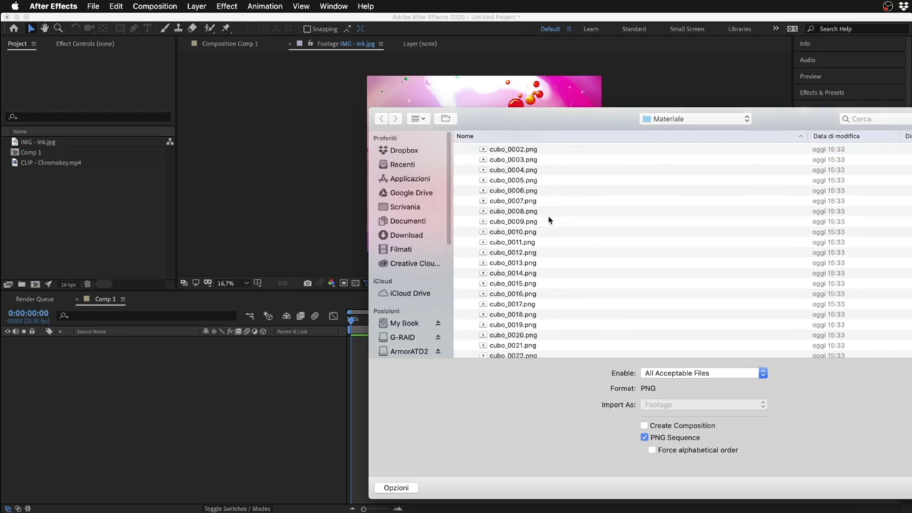
scroll(550, 228, down, 3)
scroll(549, 226, up, 3)
scroll(547, 222, up, 4)
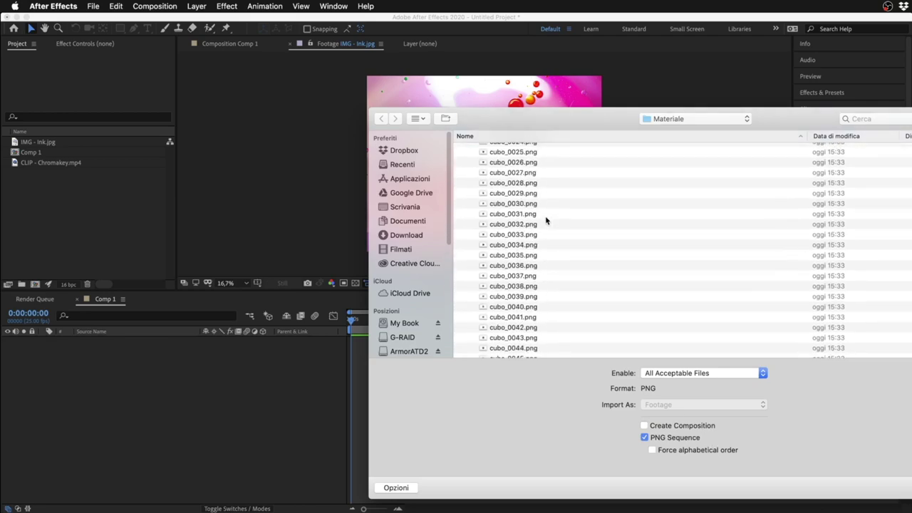
scroll(505, 265, down, 2)
scroll(502, 294, down, 1)
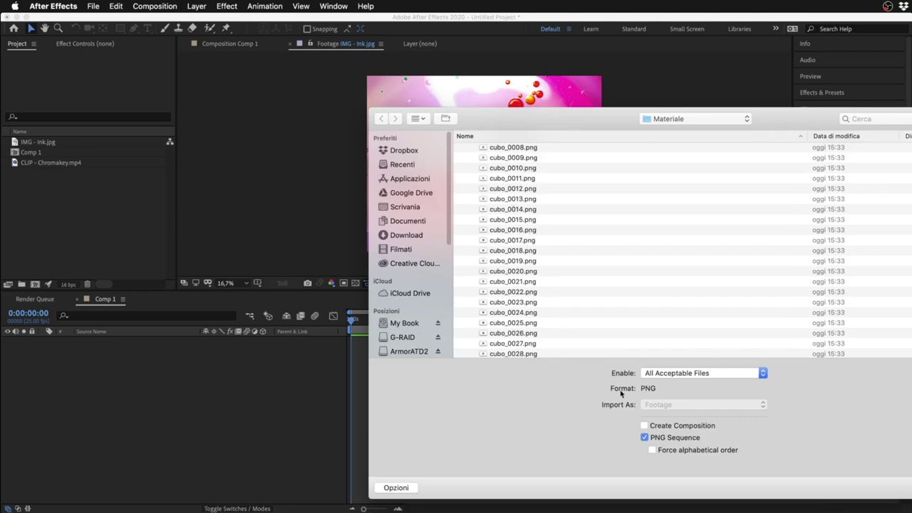
click(689, 452)
click(690, 452)
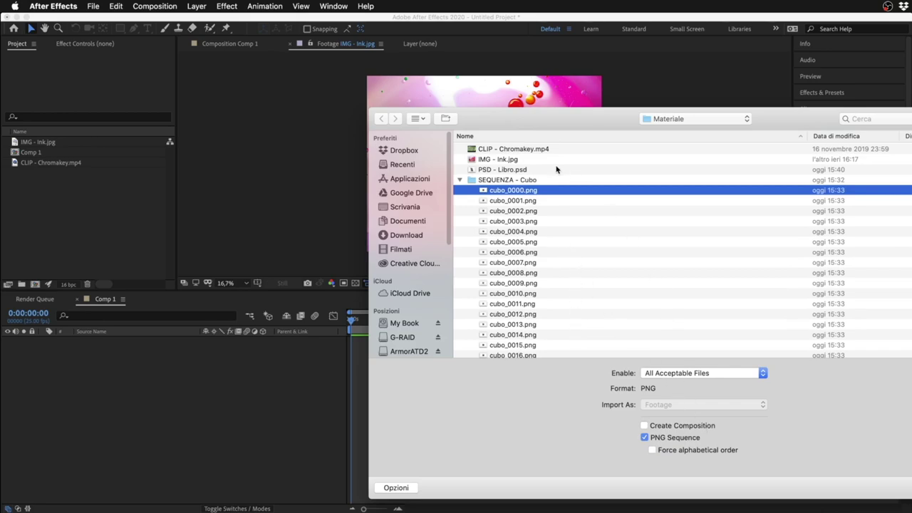
Import cubo_[0000-0050].png as a PNG sequence with Create Composition left unchecked
click(525, 150)
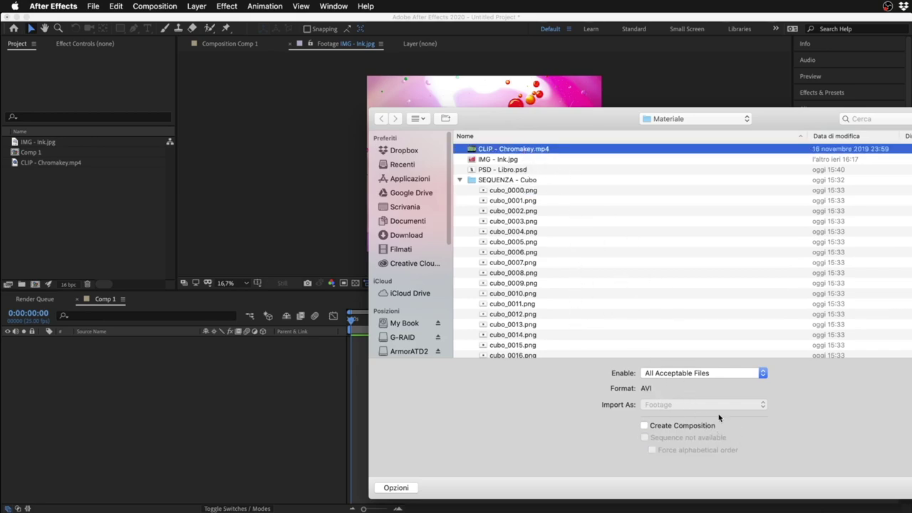
click(531, 191)
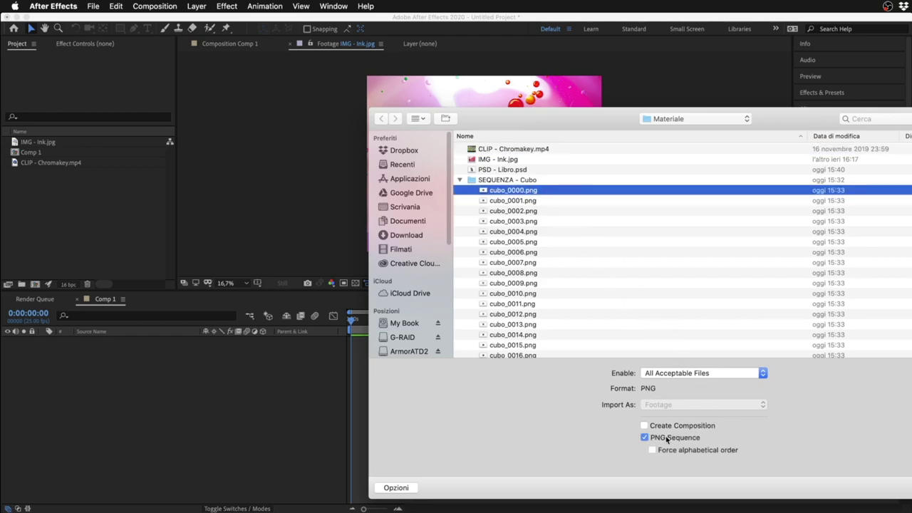
click(674, 426)
click(680, 427)
key(Return)
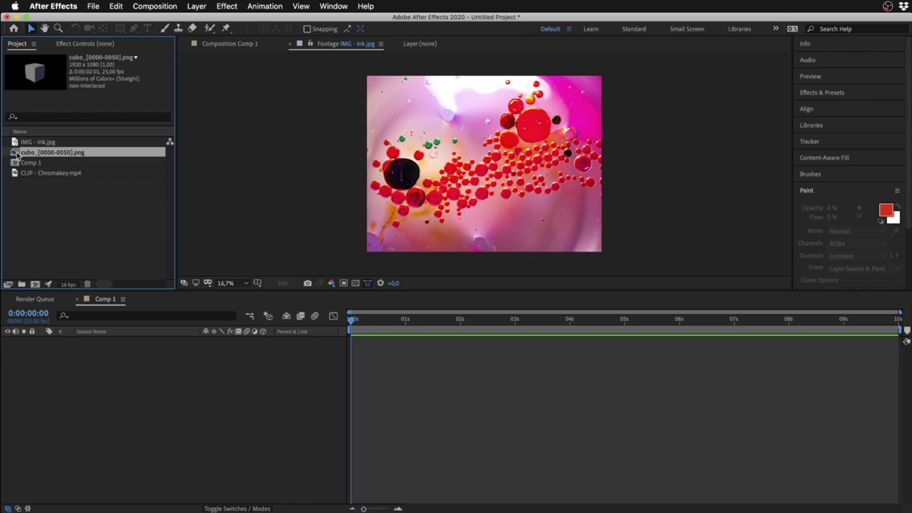
Open cubo_[0000-0050].png in its footage viewer, scrub and play the rotating cube, then compare its details with the Chromakey clip
double_click(16, 154)
scroll(449, 189, up, 1)
scroll(449, 189, up, 1)
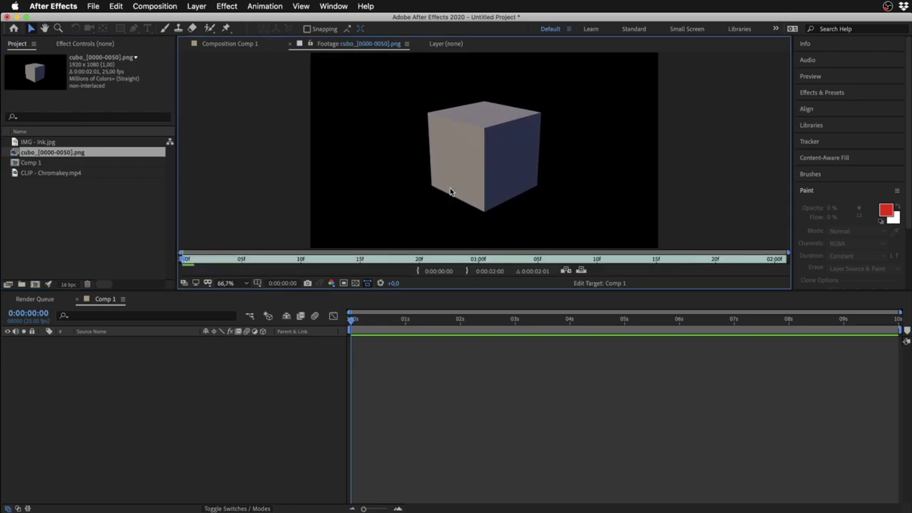
mouse_move(187, 255)
mouse_down()
mouse_move(496, 251)
mouse_move(118, 254)
mouse_up()
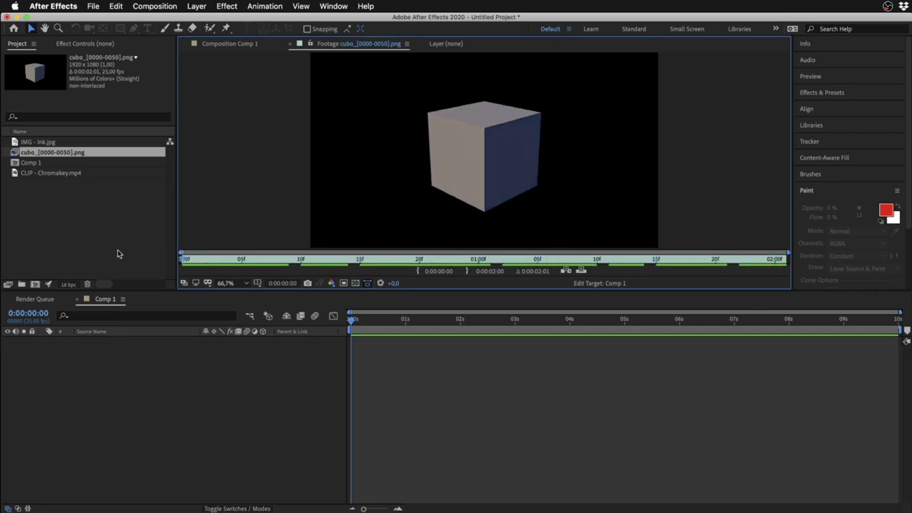
key(space)
click(72, 175)
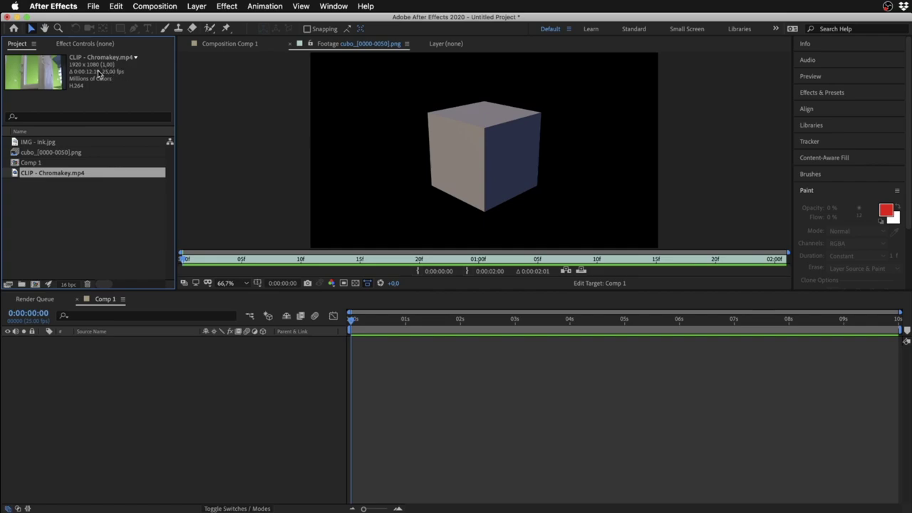
click(33, 153)
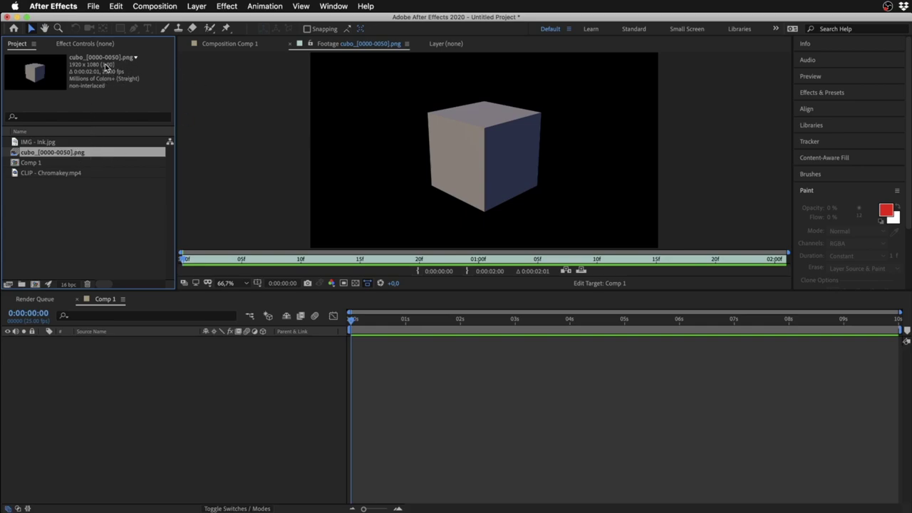
right_click(48, 156)
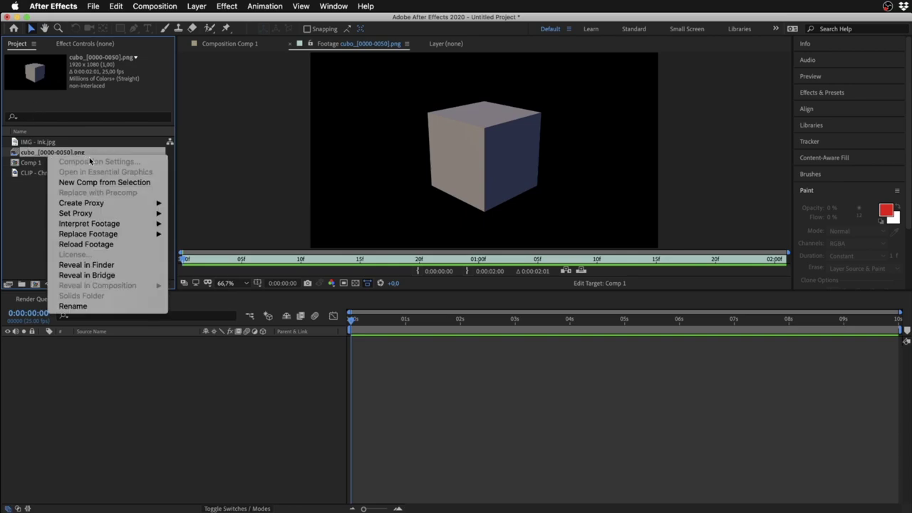
mouse_move(122, 224)
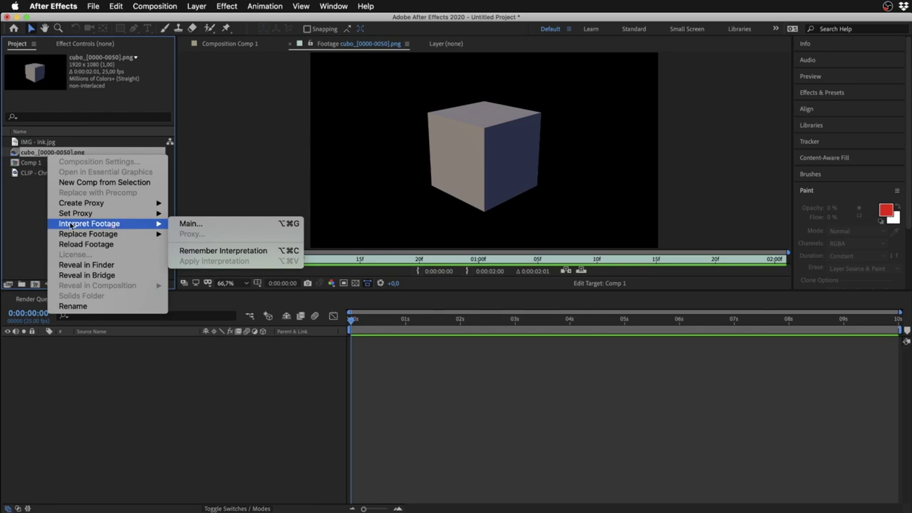
click(191, 224)
drag(803, 209, 338, 42)
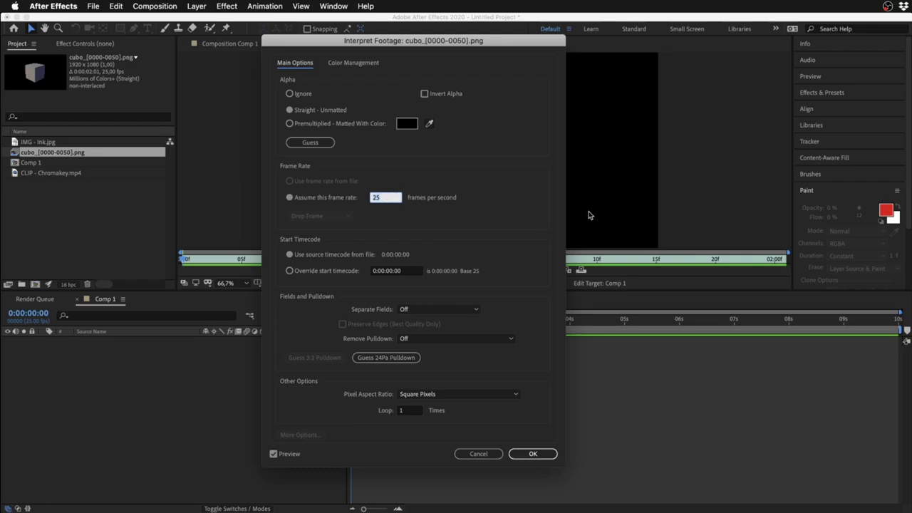
text(30)
key(Return)
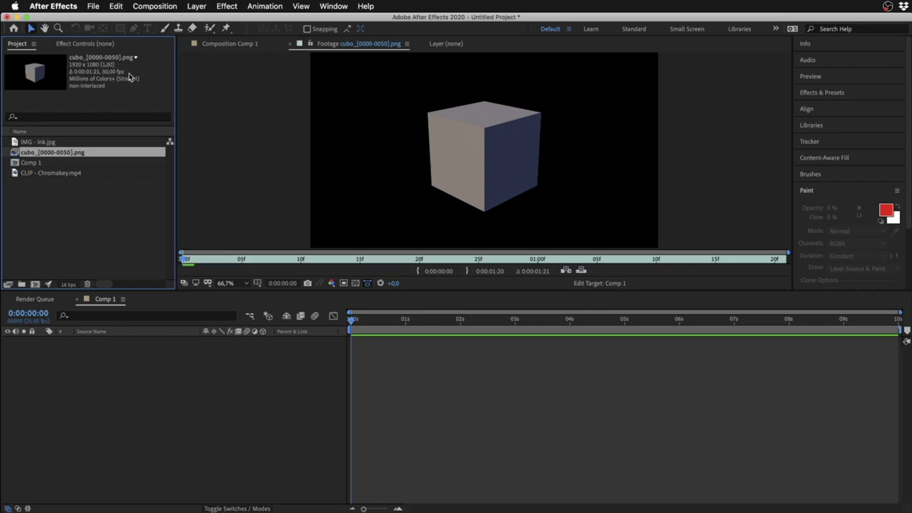
right_click(71, 155)
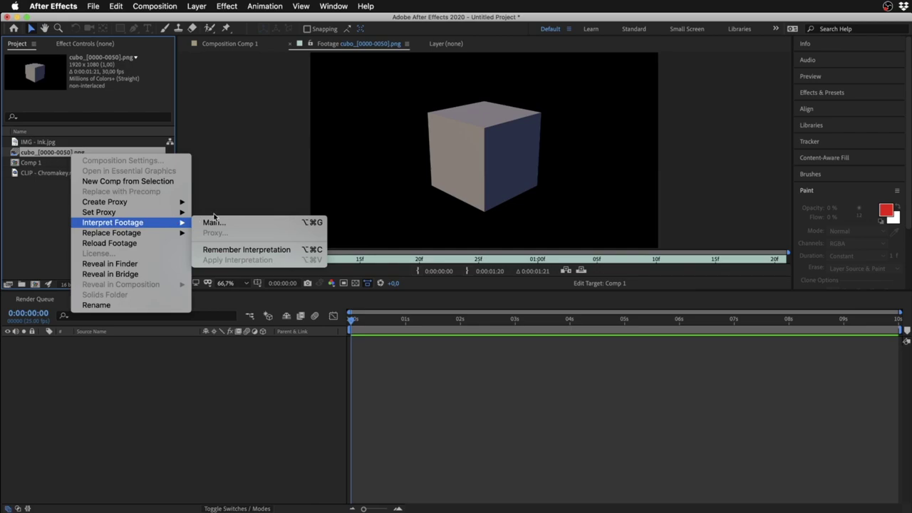
click(215, 223)
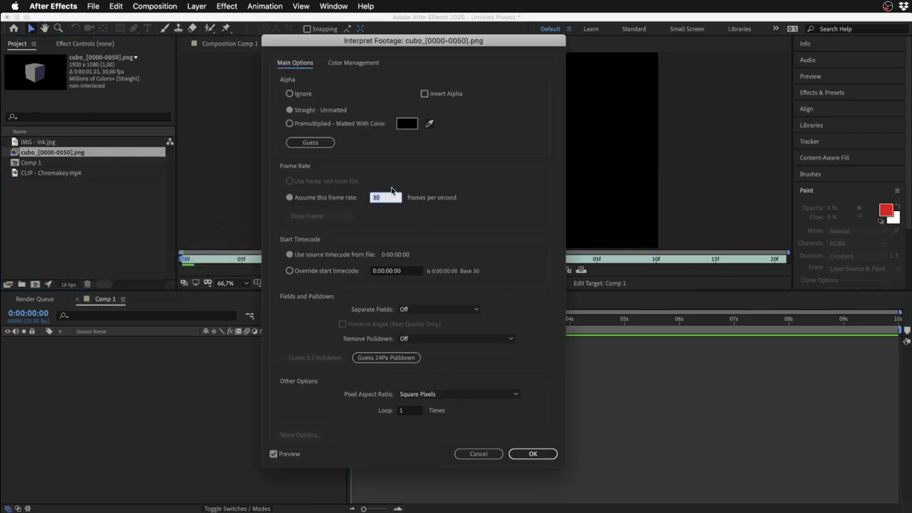
text(25)
key(Return)
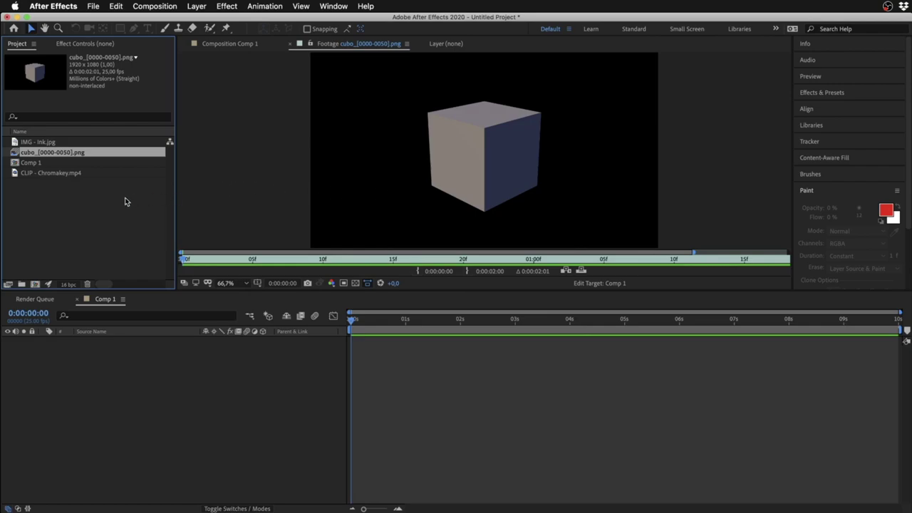
click(125, 201)
Import PSD - Libro.psd from the Materiale folder via the Project panel's Import > File
right_click(59, 242)
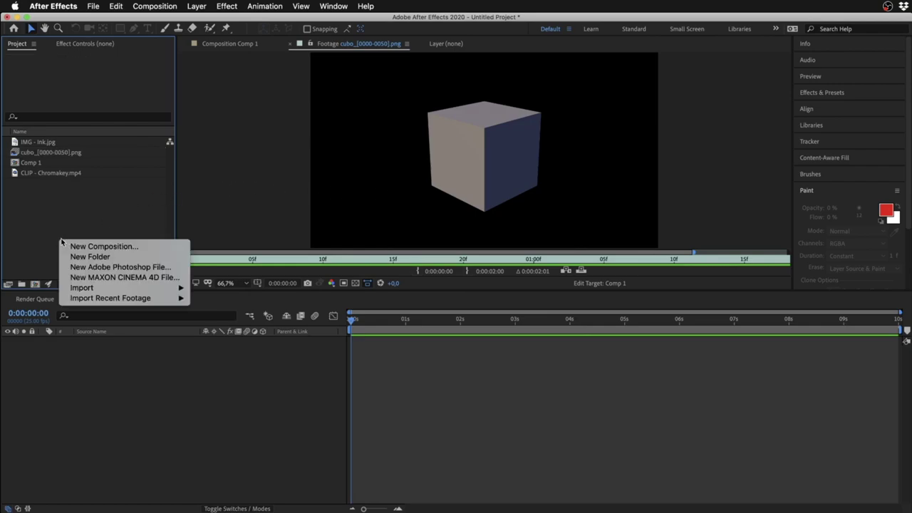
mouse_move(118, 287)
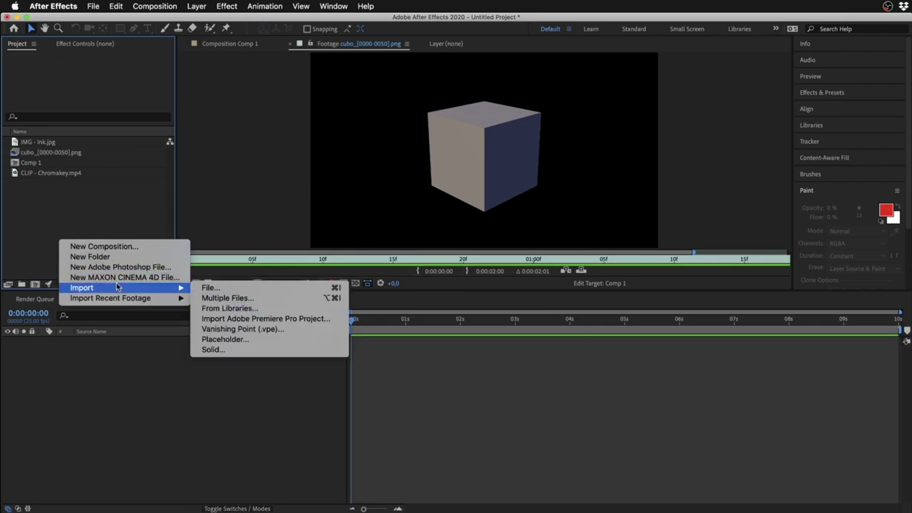
click(249, 287)
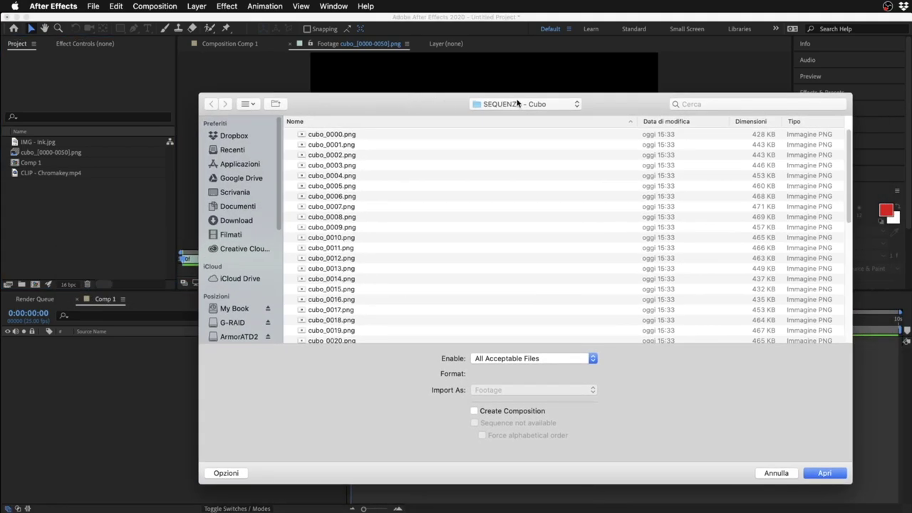
click(517, 104)
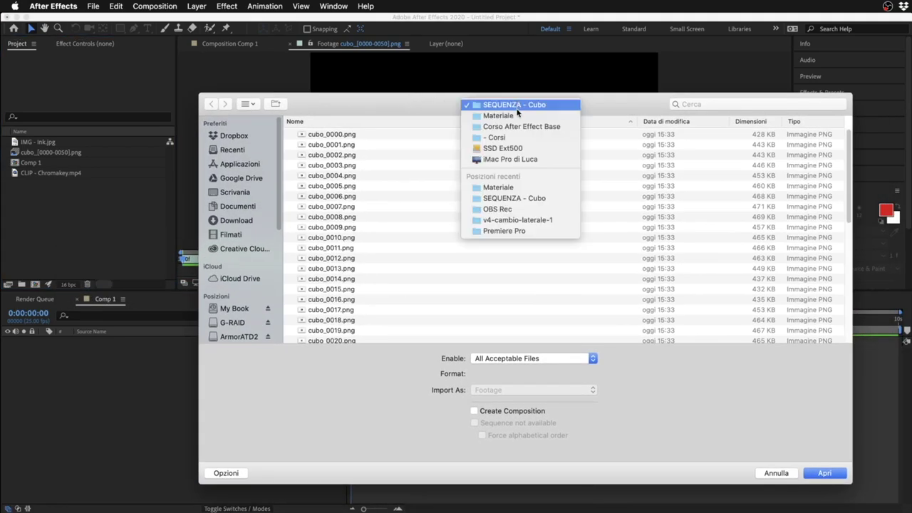
click(514, 115)
click(360, 155)
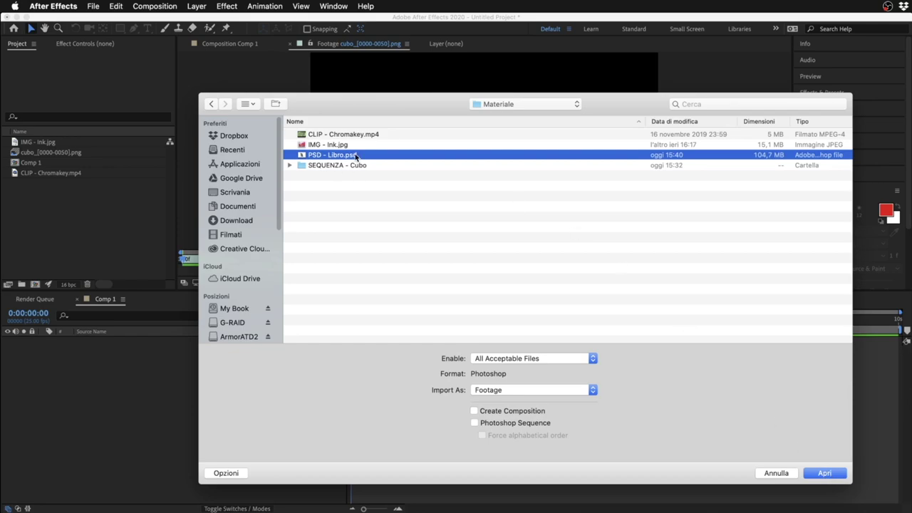
click(828, 475)
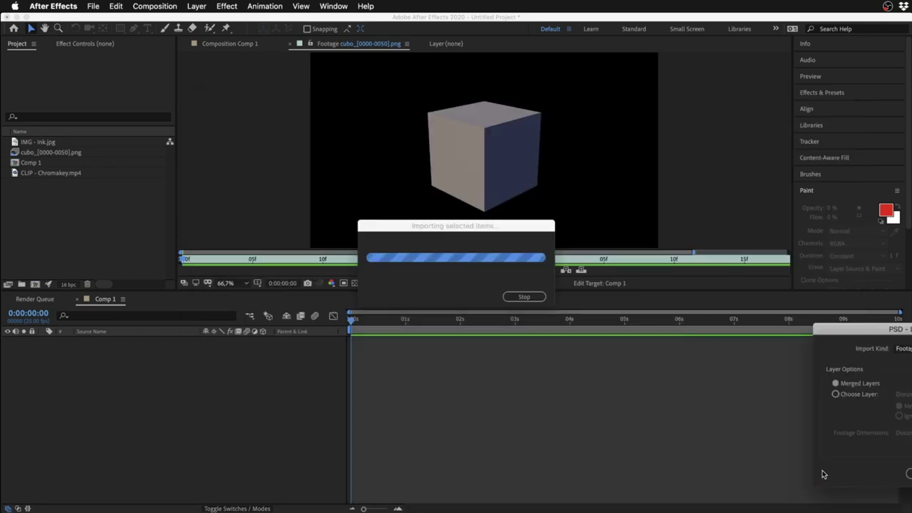
drag(455, 231, 384, 209)
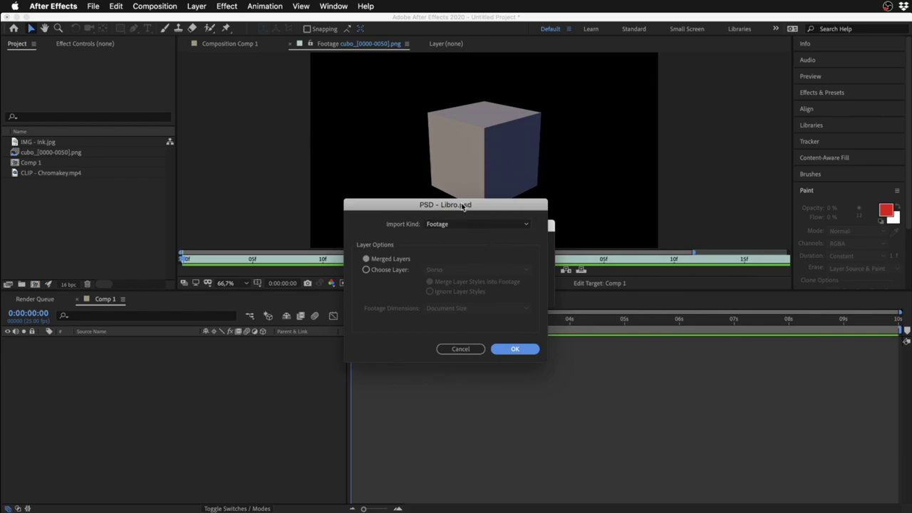
drag(465, 204, 472, 200)
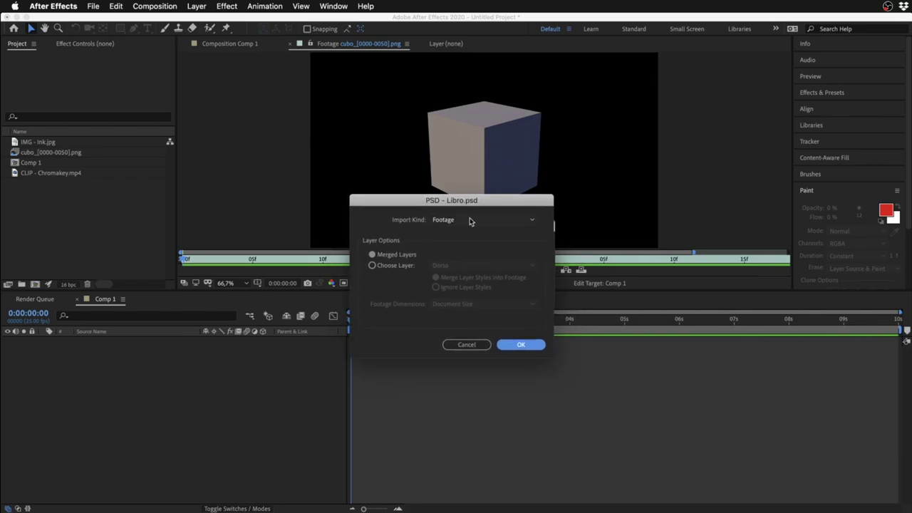
click(478, 221)
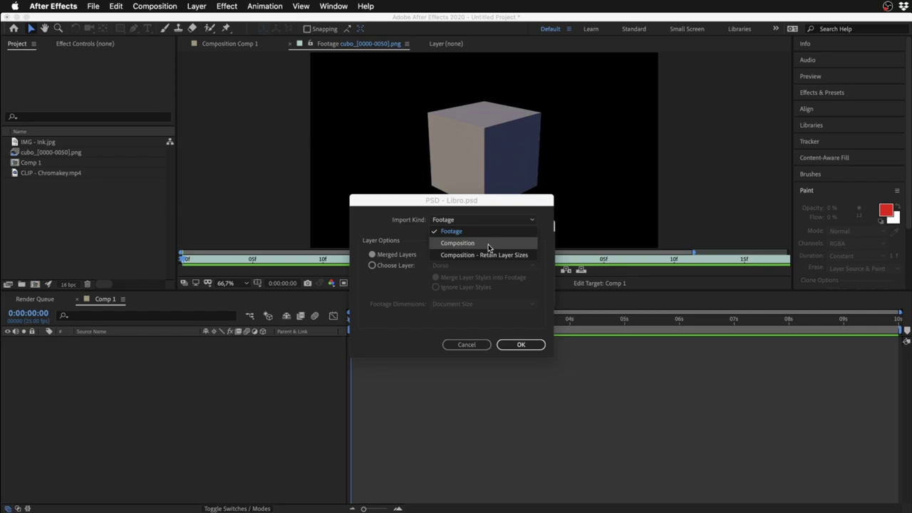
click(486, 231)
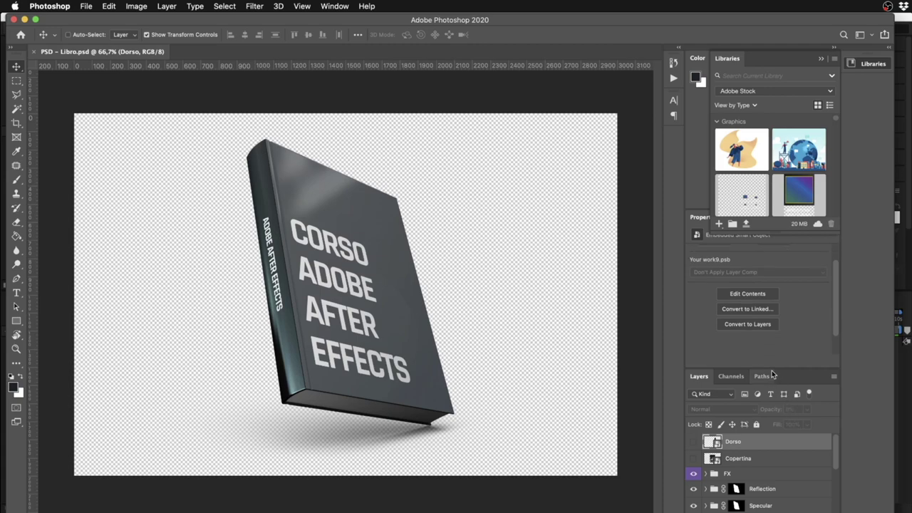
Enlarge the Layers panel, close Libraries, and expand then collapse the FX and Reflection groups
drag(771, 369, 775, 223)
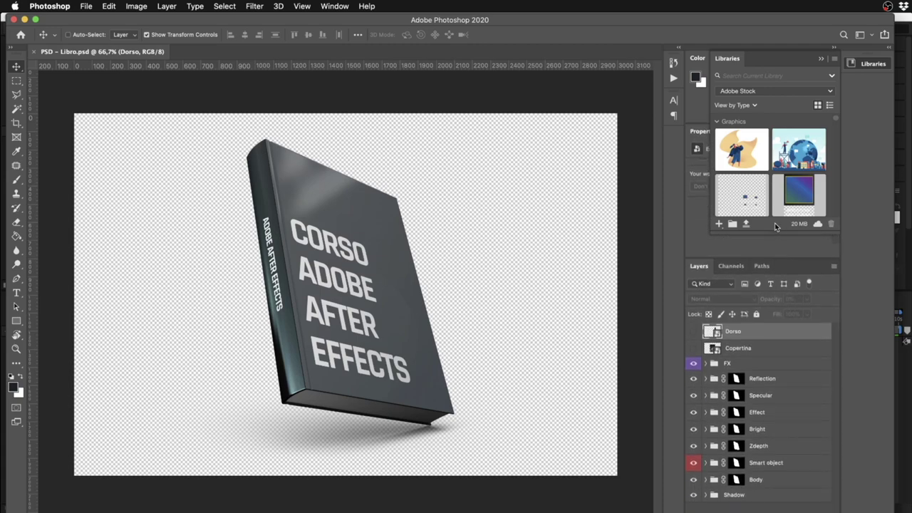
click(823, 60)
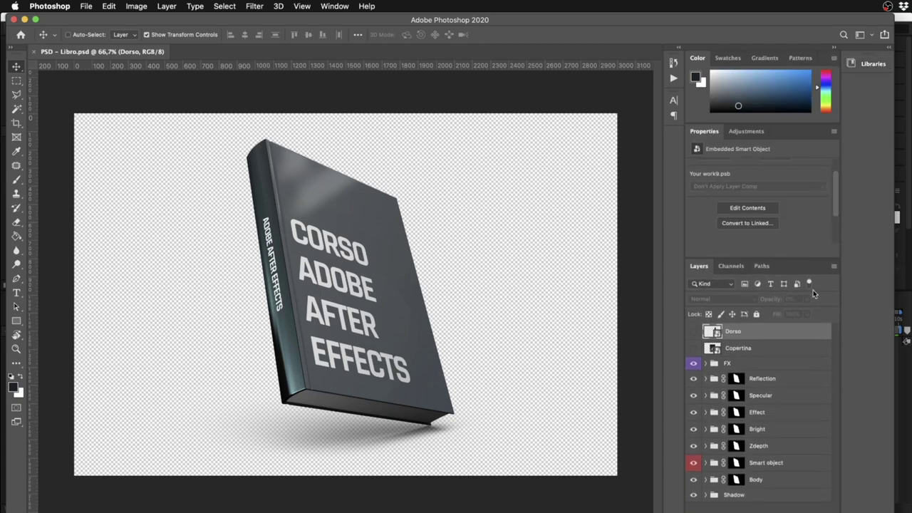
click(705, 364)
click(705, 363)
click(705, 378)
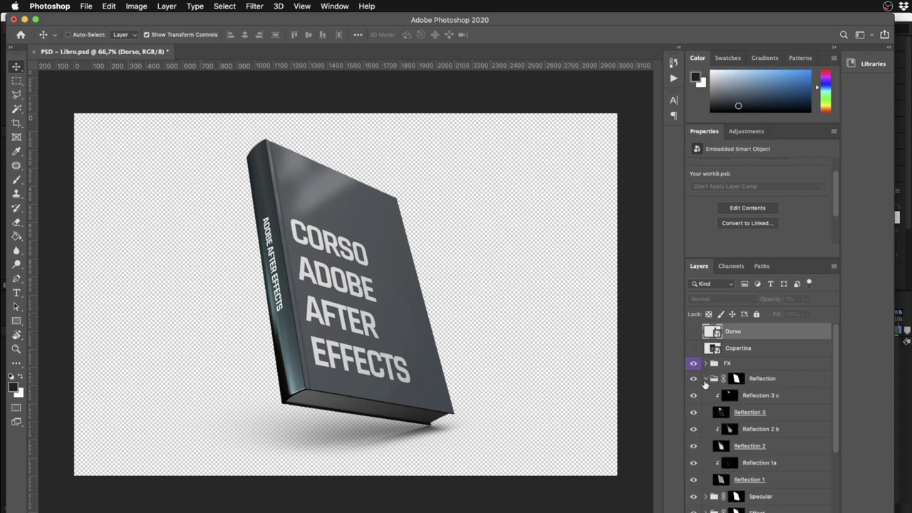
click(704, 378)
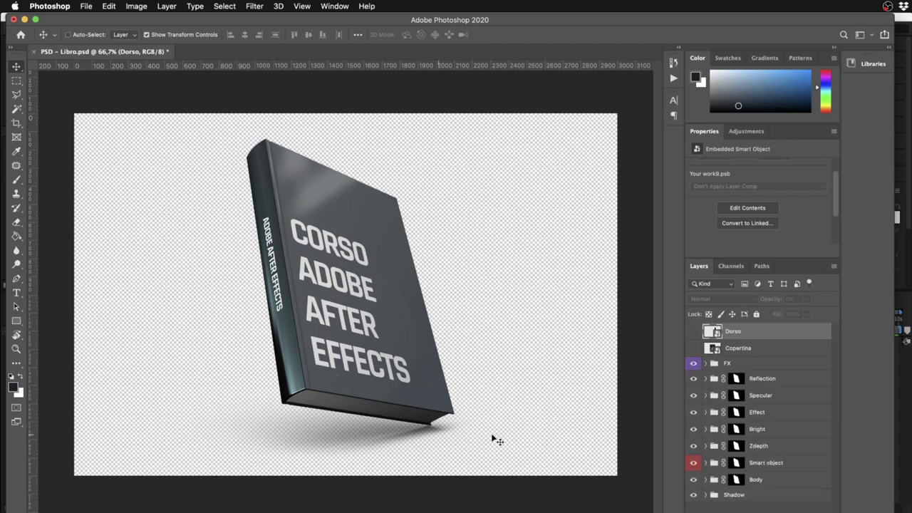
Hide the Reflection through Bright effect groups, then make them all visible again
drag(693, 378, 694, 430)
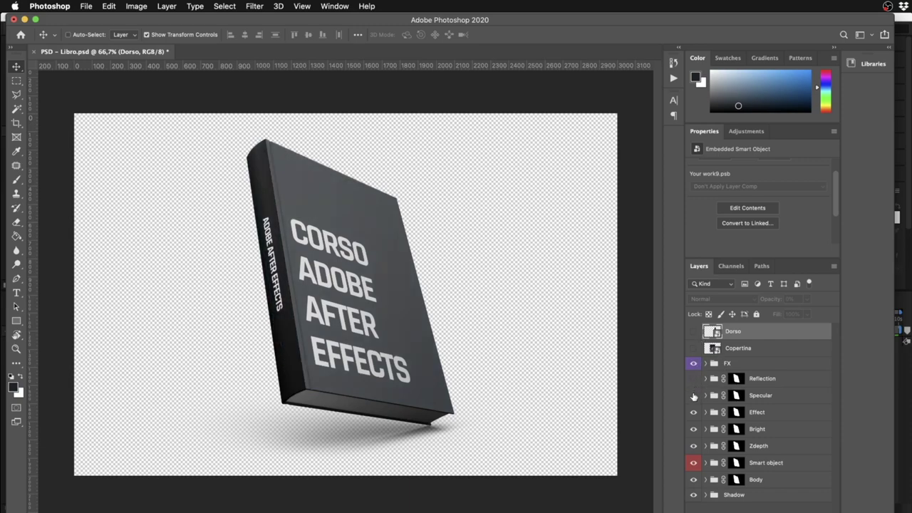
click(694, 429)
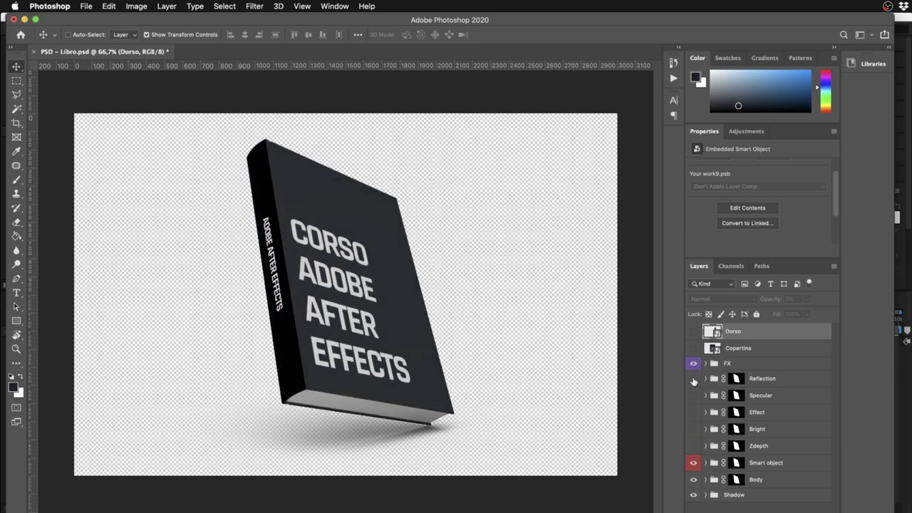
drag(694, 378, 693, 413)
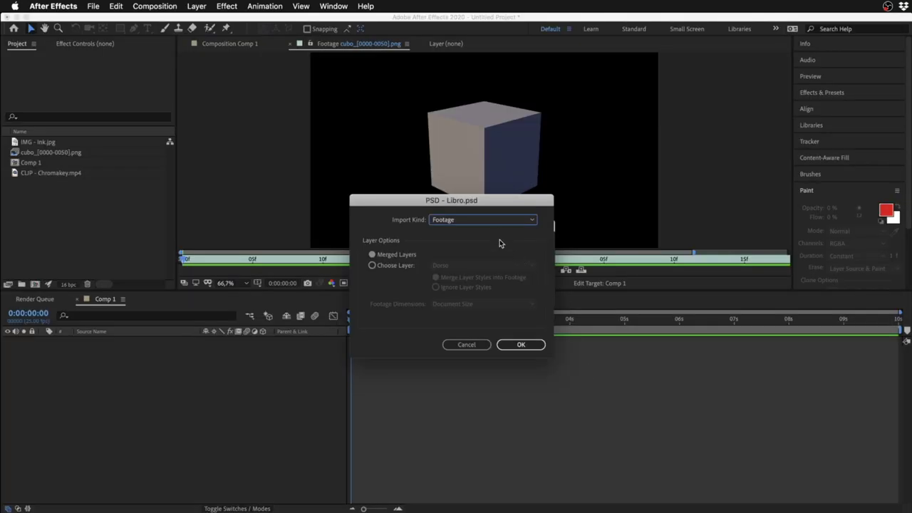
Import Libro.psd as Footage and view the whole flattened book in the footage viewer
click(498, 223)
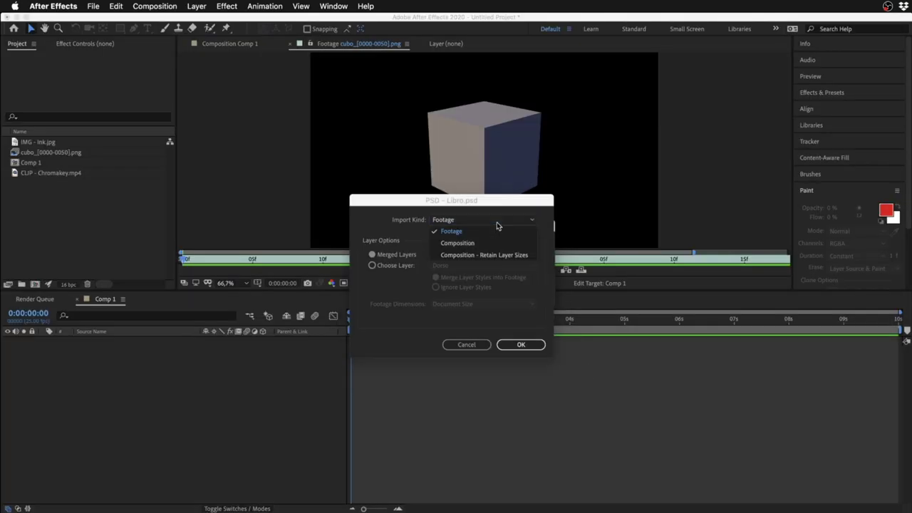
click(458, 232)
click(520, 345)
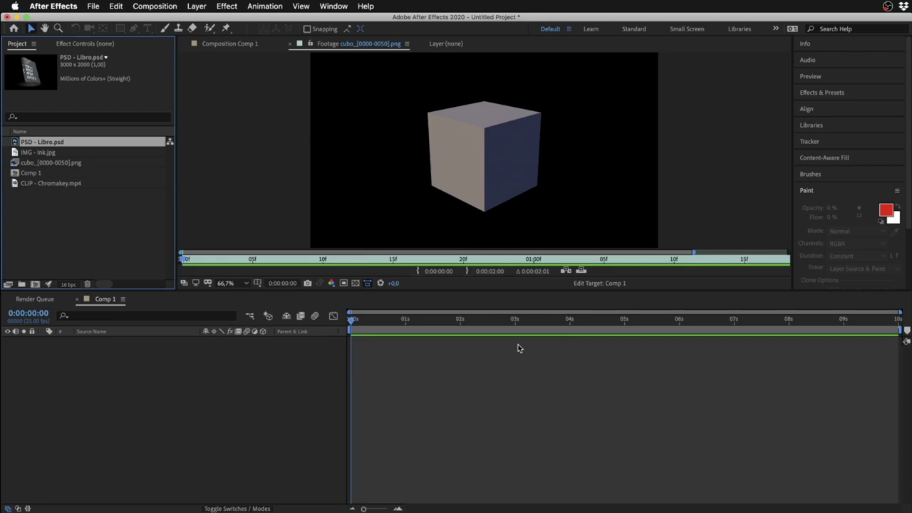
double_click(14, 142)
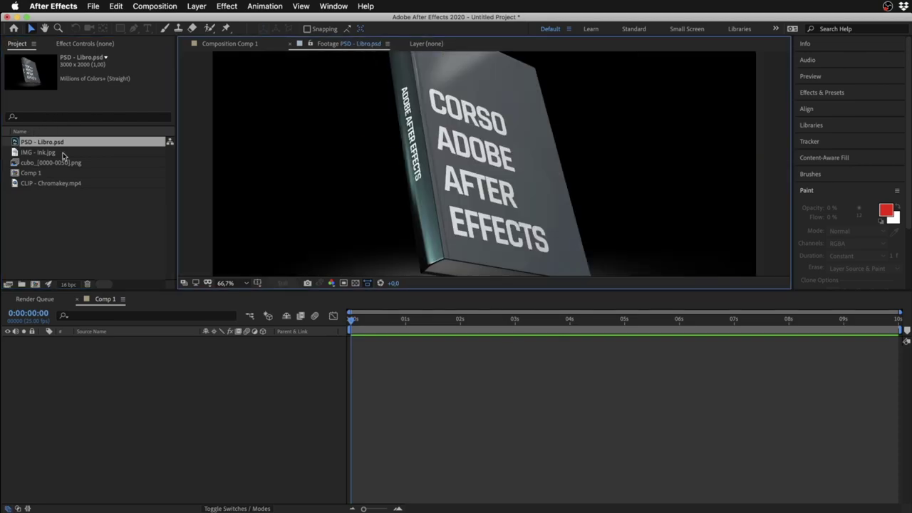
key(comma)
key(comma)
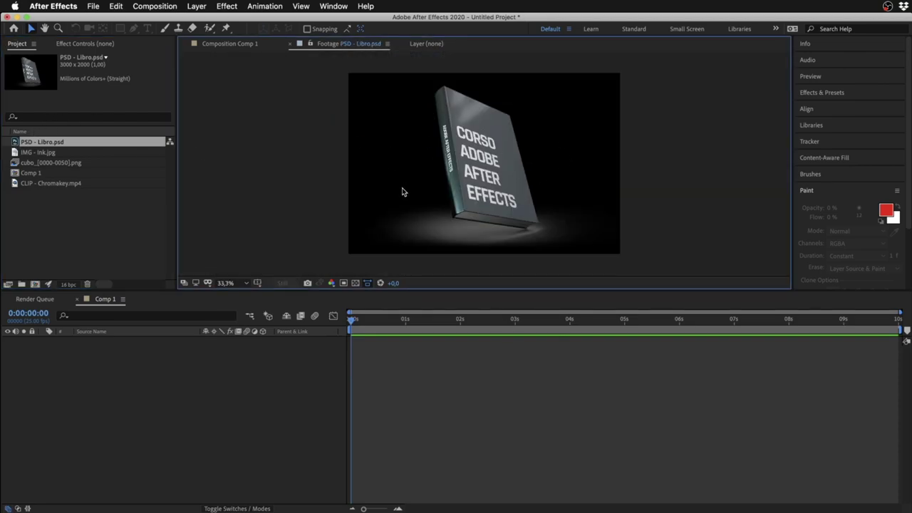
Compare the Ink.jpg and Libro.psd previews, then delete Libro.psd from the project
click(84, 146)
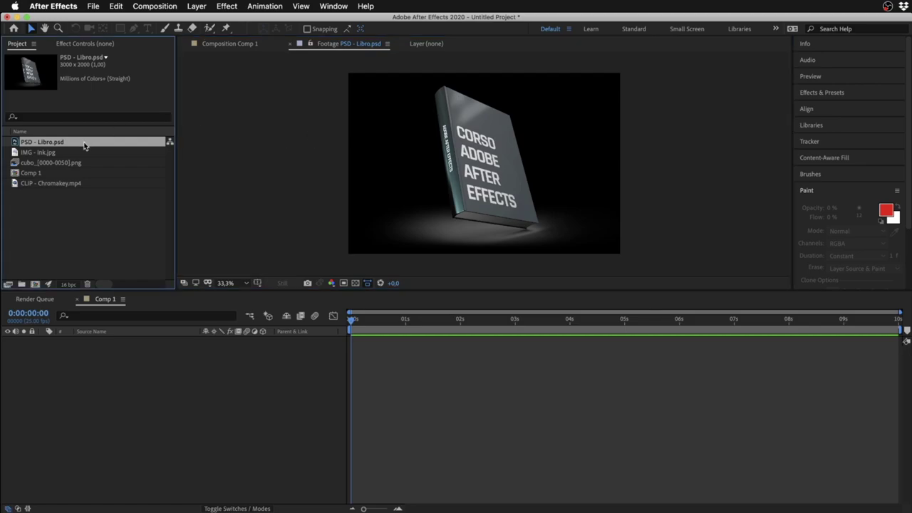
double_click(40, 153)
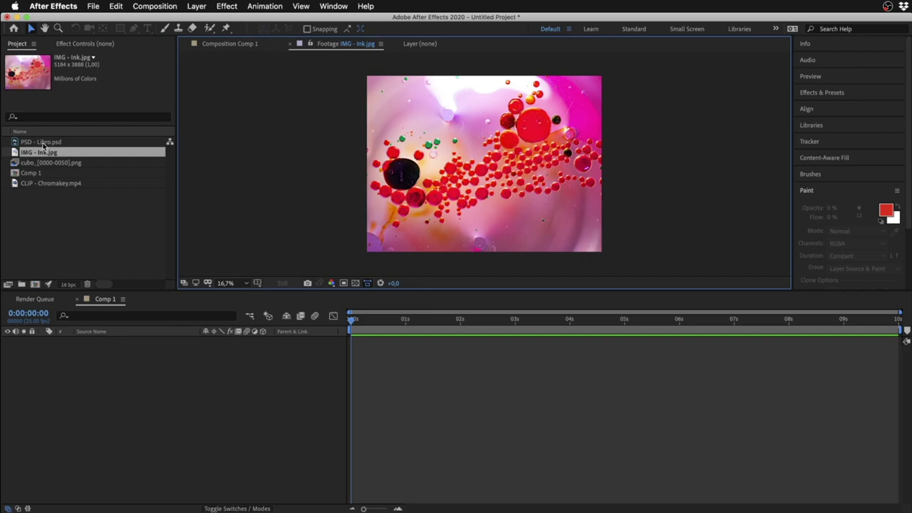
double_click(43, 142)
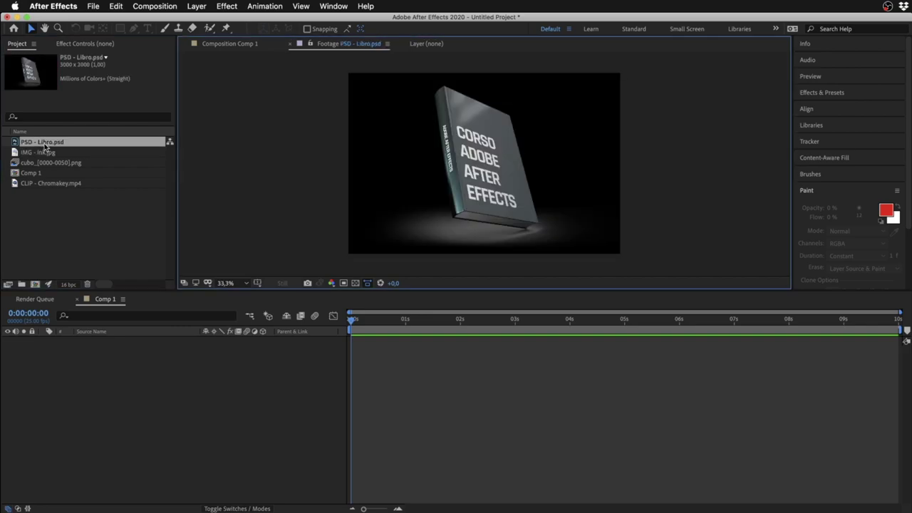
click(77, 211)
click(67, 149)
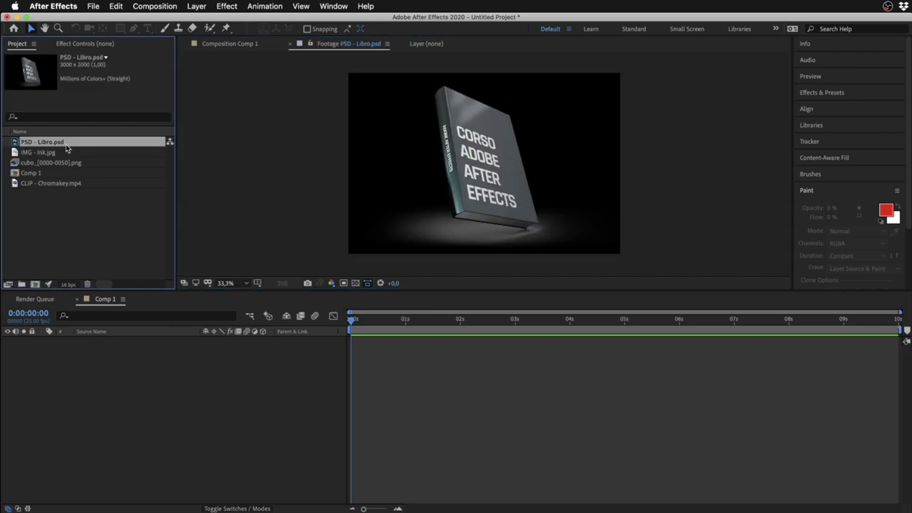
key(Delete)
Re-import PSD - Libro.psd via Import > File and open its Import Kind list
right_click(67, 215)
mouse_move(126, 264)
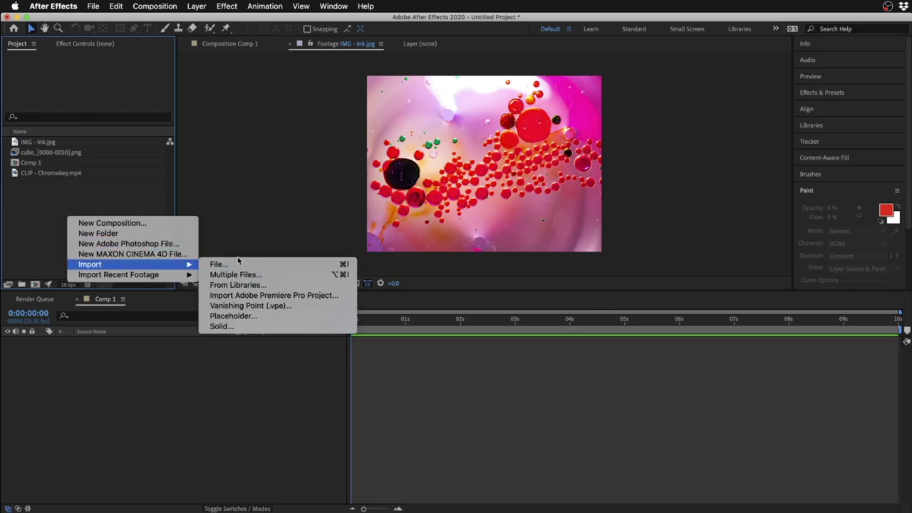
click(237, 263)
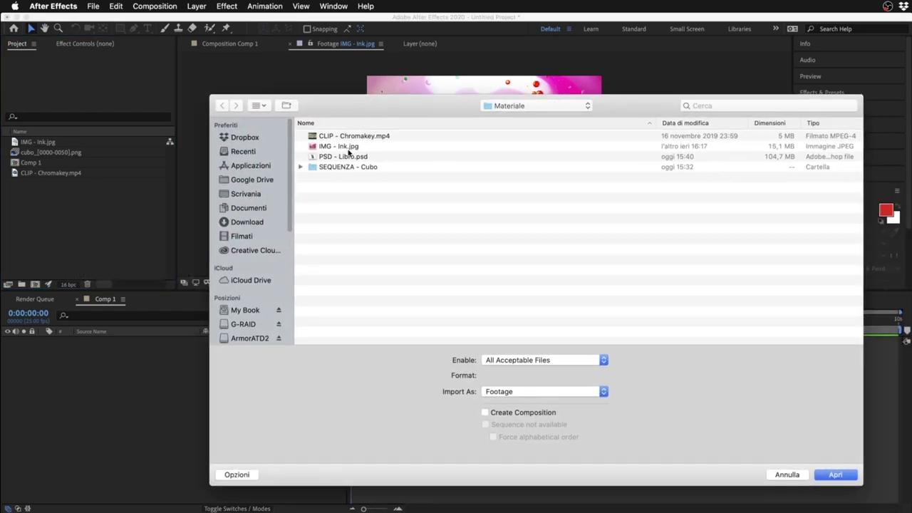
click(348, 156)
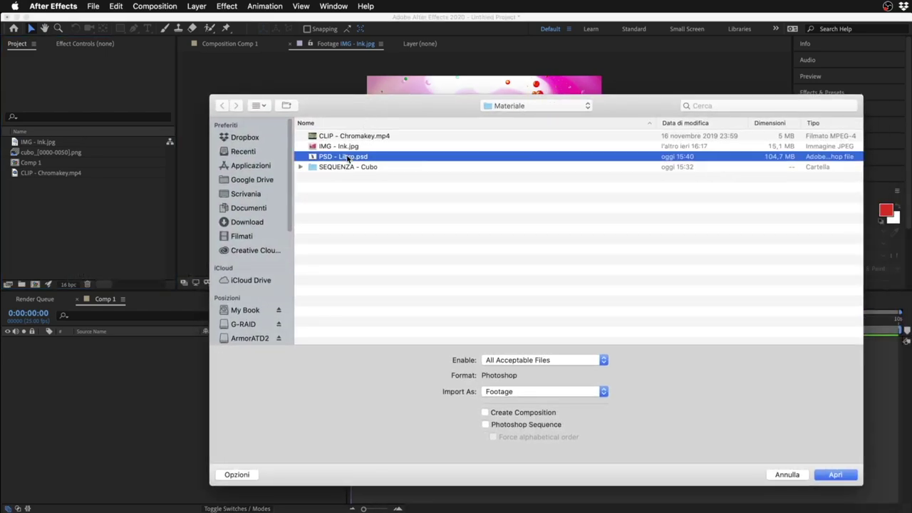
click(830, 476)
click(511, 221)
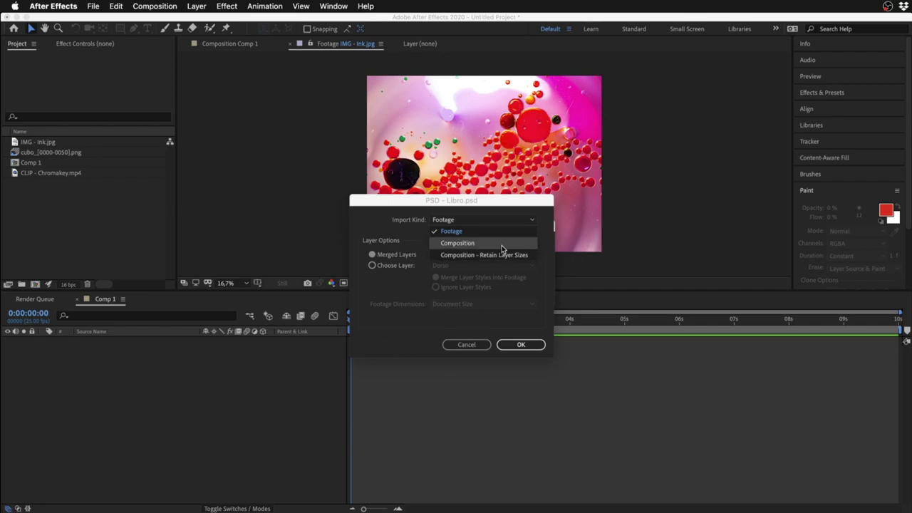
Set Import Kind to Composition and compare Editable Layer Styles with Merge Layer Styles into Footage
click(502, 245)
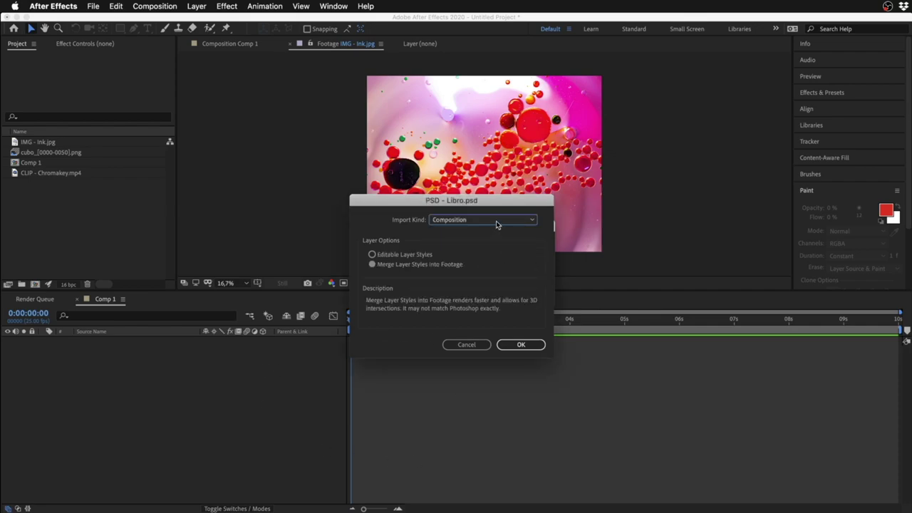
click(496, 224)
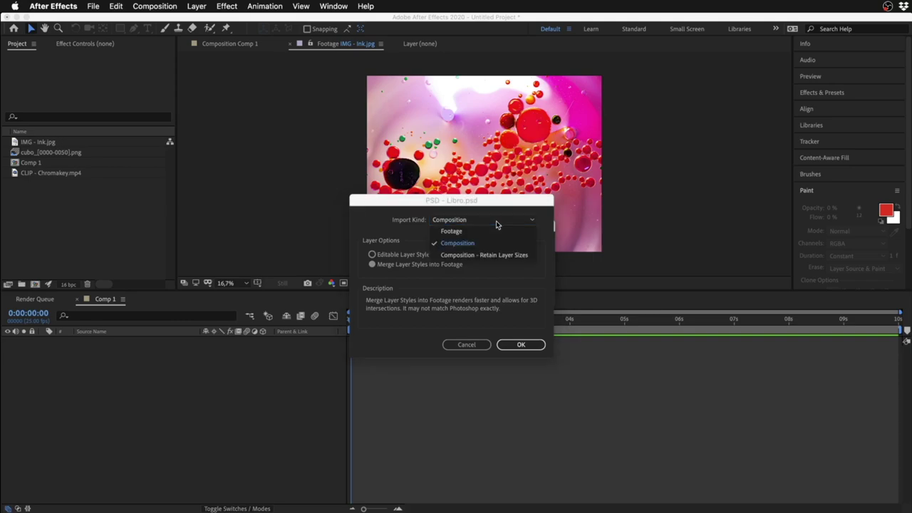
click(497, 225)
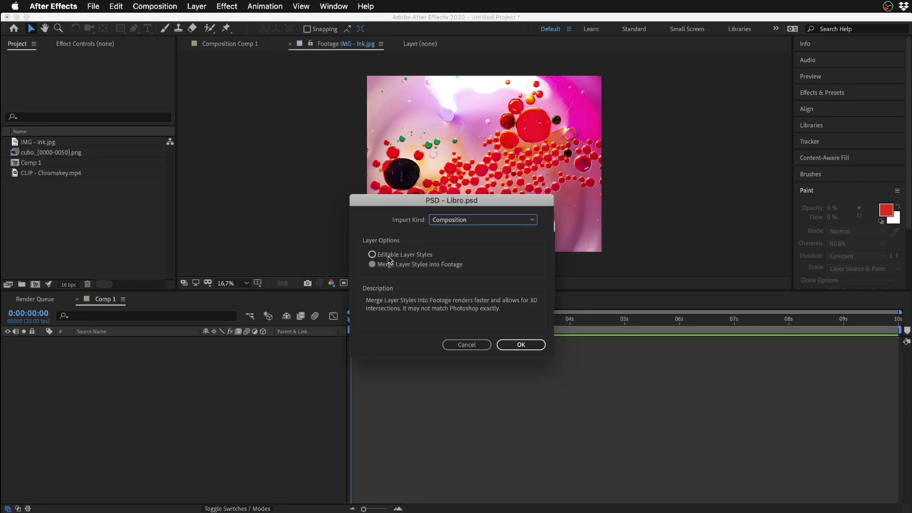
click(420, 260)
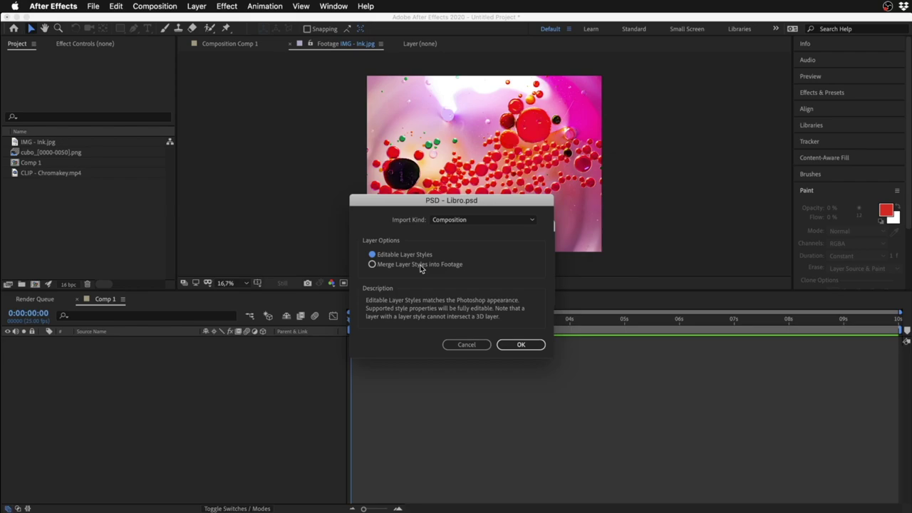
click(420, 265)
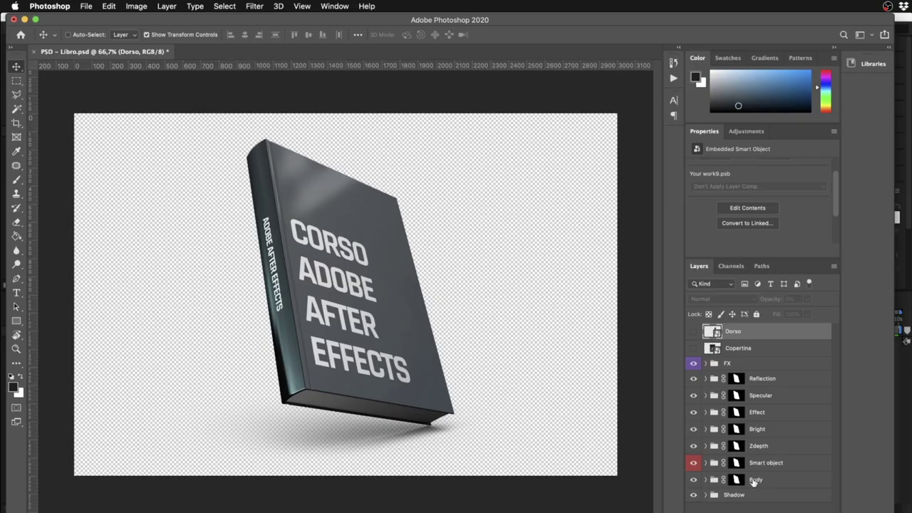
In Photoshop, expand the Reflection group via its mask, then expand and collapse the FX group
click(733, 379)
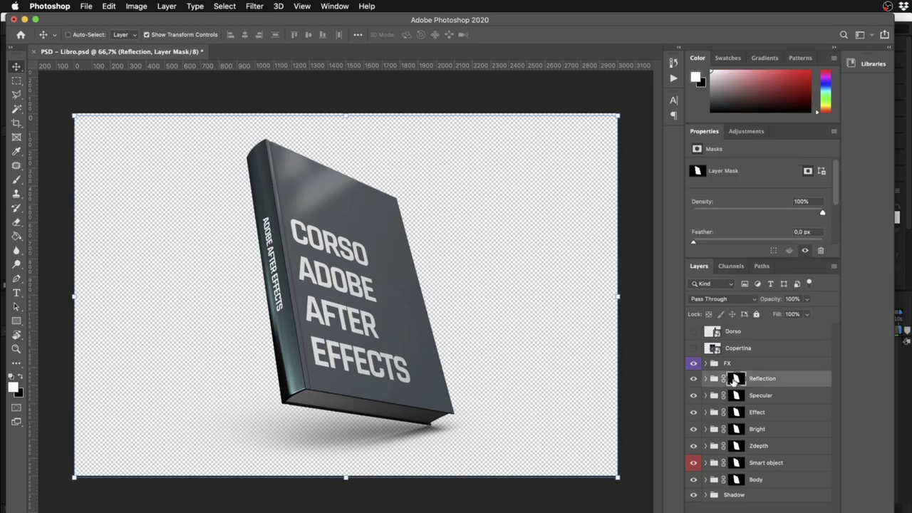
click(706, 379)
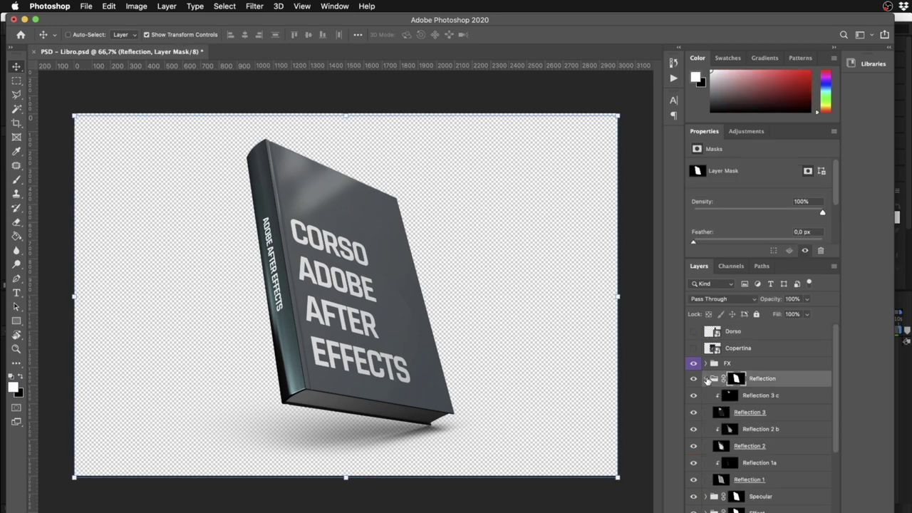
click(706, 363)
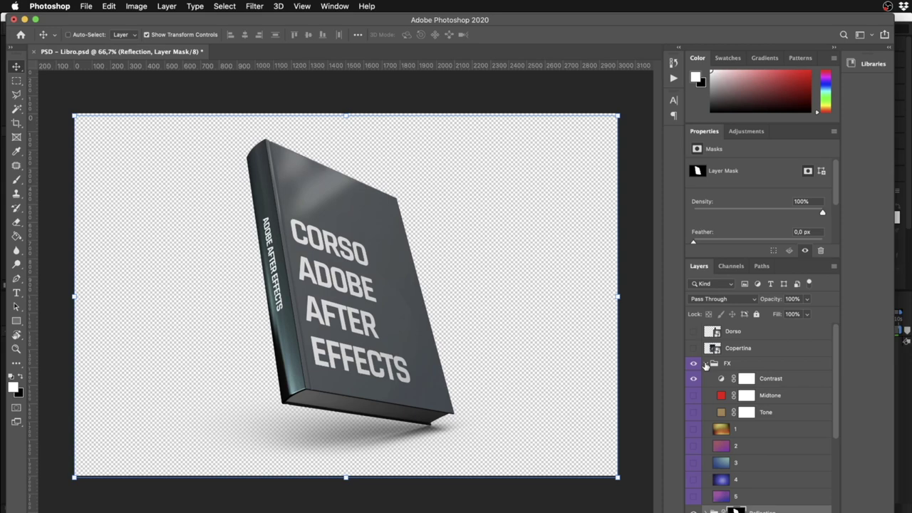
click(705, 364)
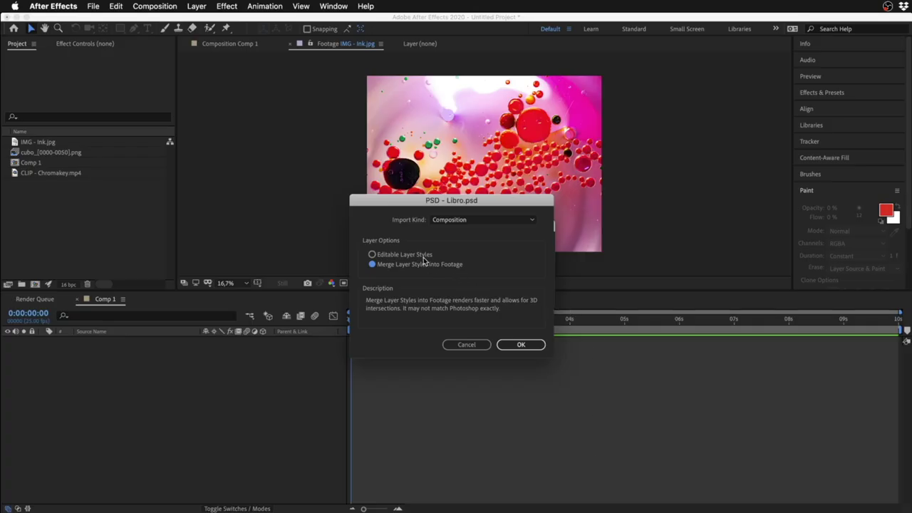
Import PSD - Libro.psd as a Composition with Editable Layer Styles
click(423, 257)
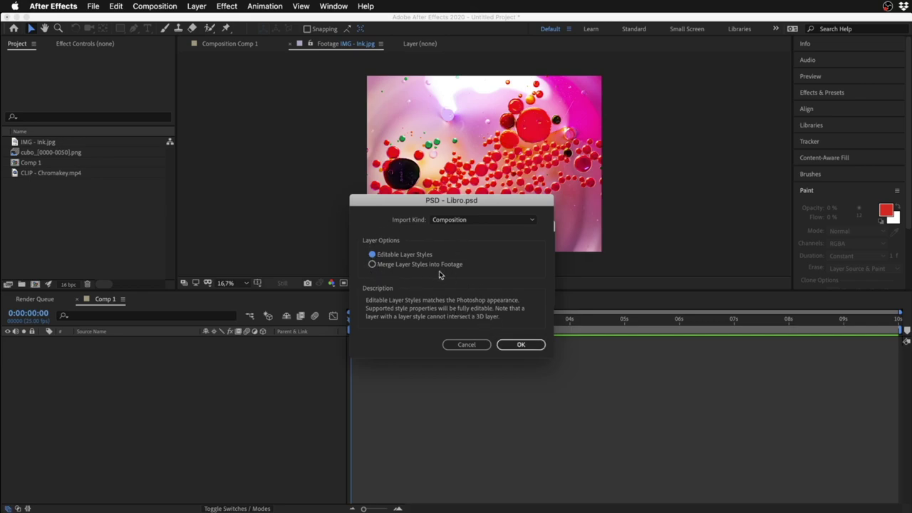
click(479, 223)
click(477, 223)
click(383, 255)
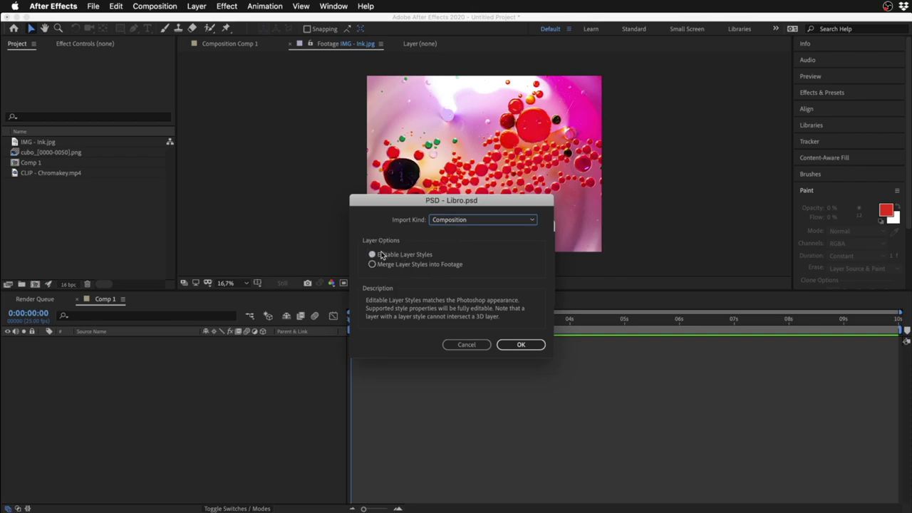
click(527, 345)
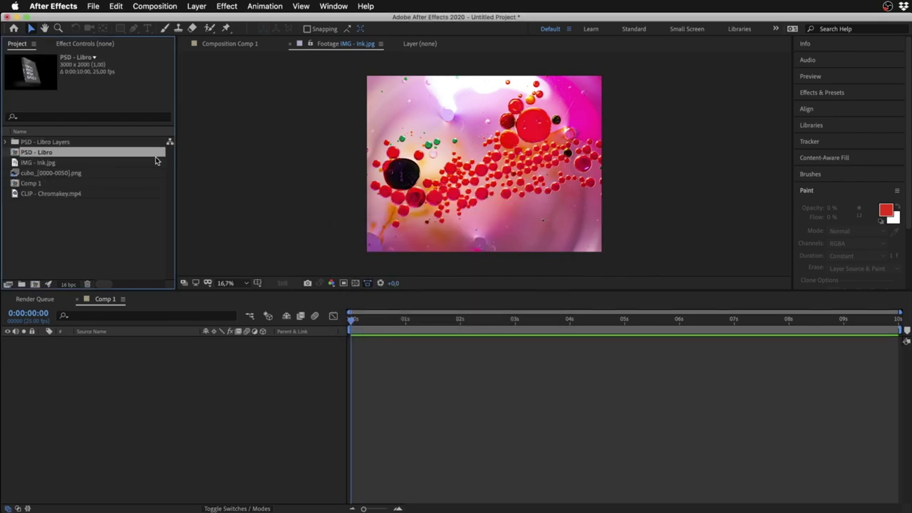
Open the PSD - Libro composition and expand the PSD - Libro Layers folder
double_click(16, 155)
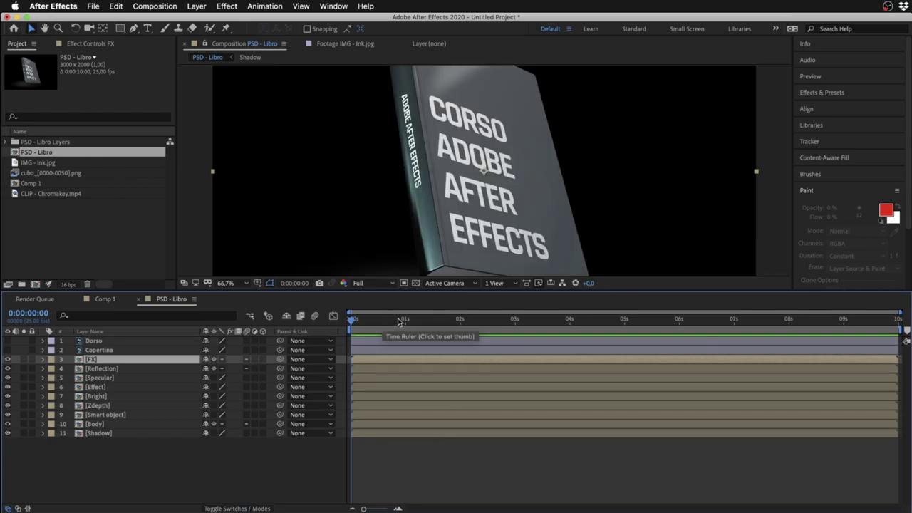
scroll(478, 211, down, 2)
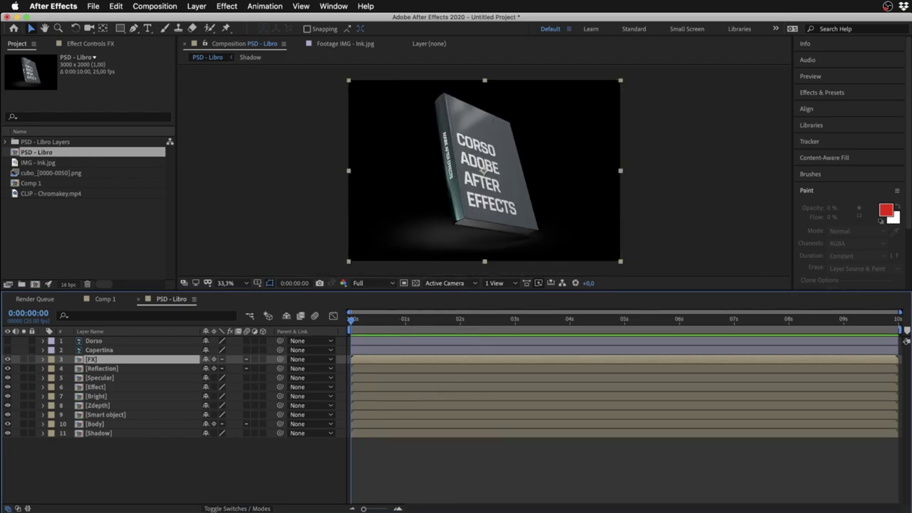
click(8, 143)
click(36, 143)
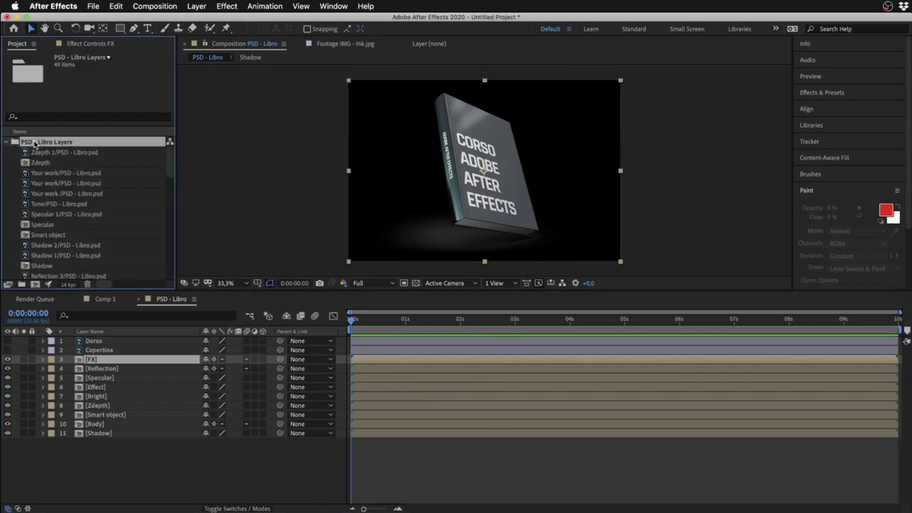
Scroll through the layers folder items, then expand the Shadow group in Photoshop
scroll(83, 167, down, 2)
scroll(82, 167, down, 2)
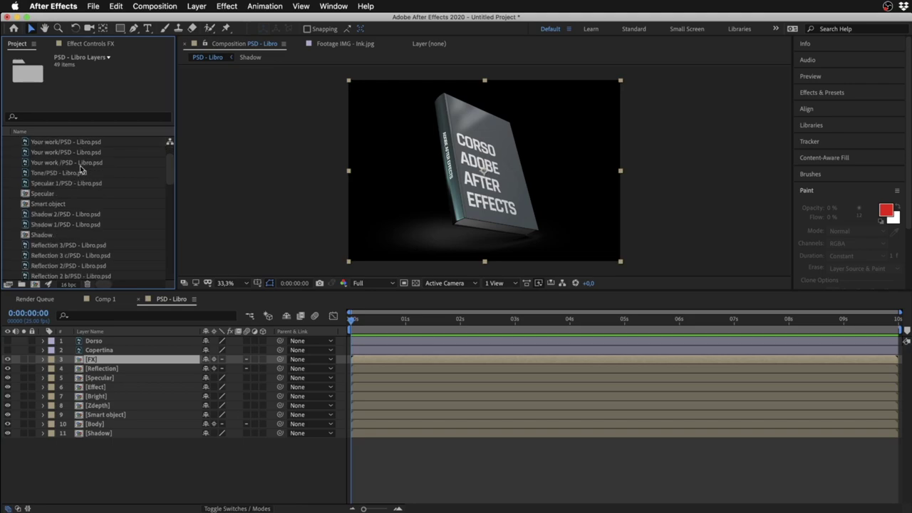
scroll(83, 167, down, 2)
scroll(83, 167, down, 2)
scroll(82, 167, down, 2)
scroll(83, 167, down, 2)
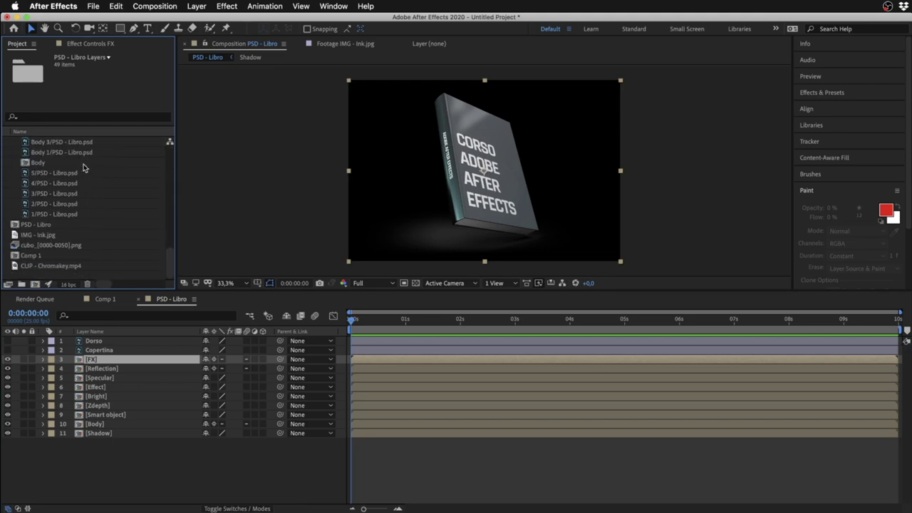
scroll(87, 187, down, 2)
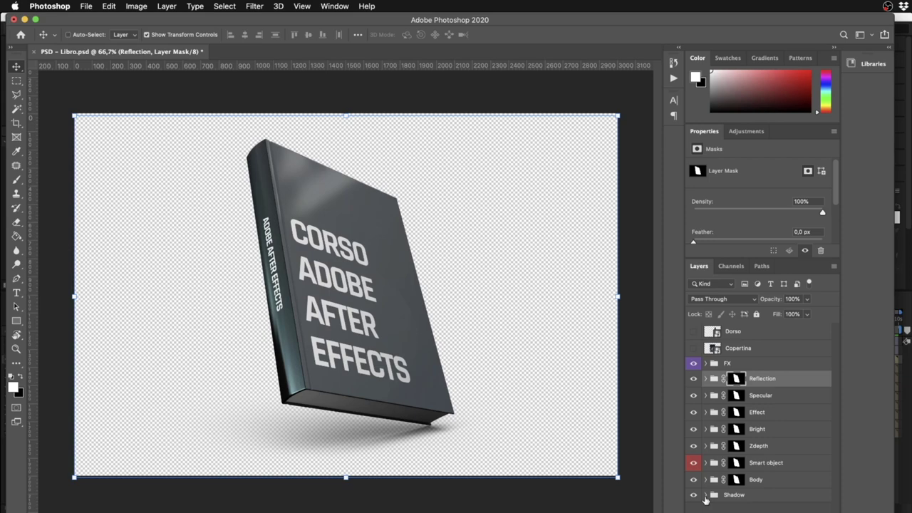
click(705, 496)
Select the Shadow 1 layer inside the Photoshop Shadow group
scroll(713, 484, down, 1)
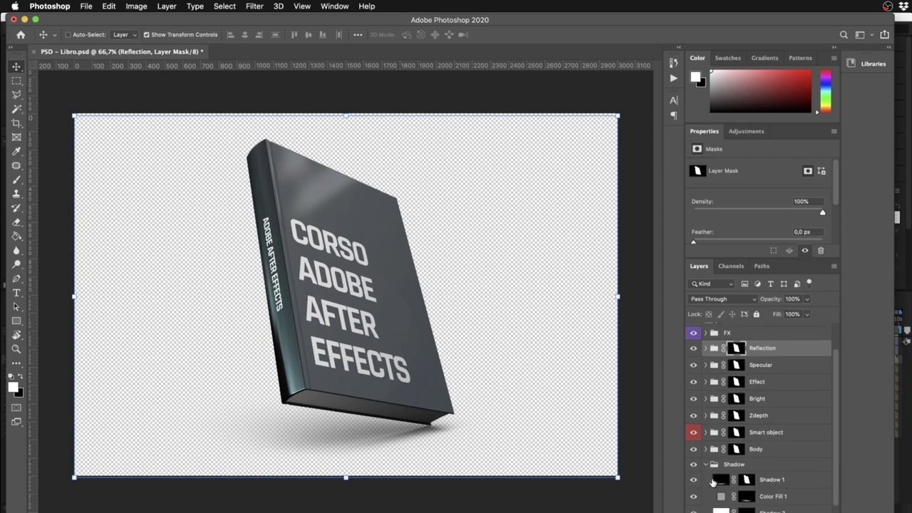
scroll(716, 483, down, 1)
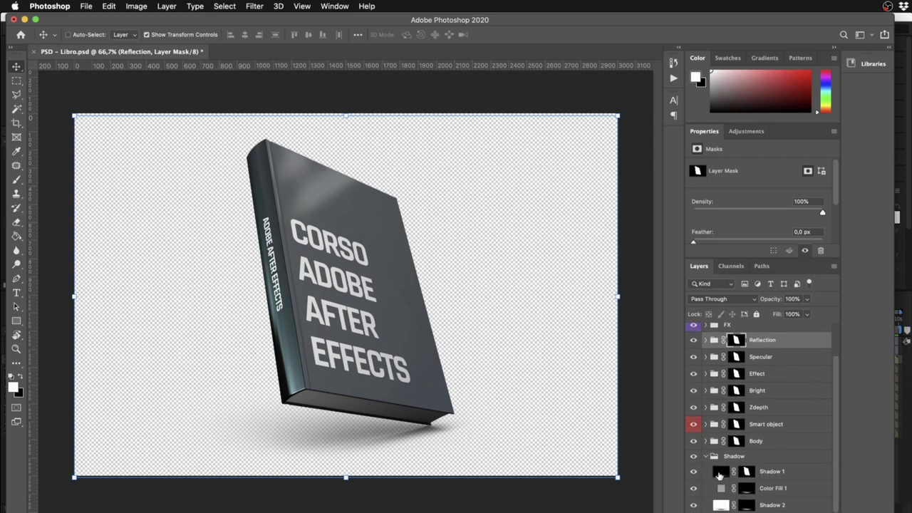
click(723, 474)
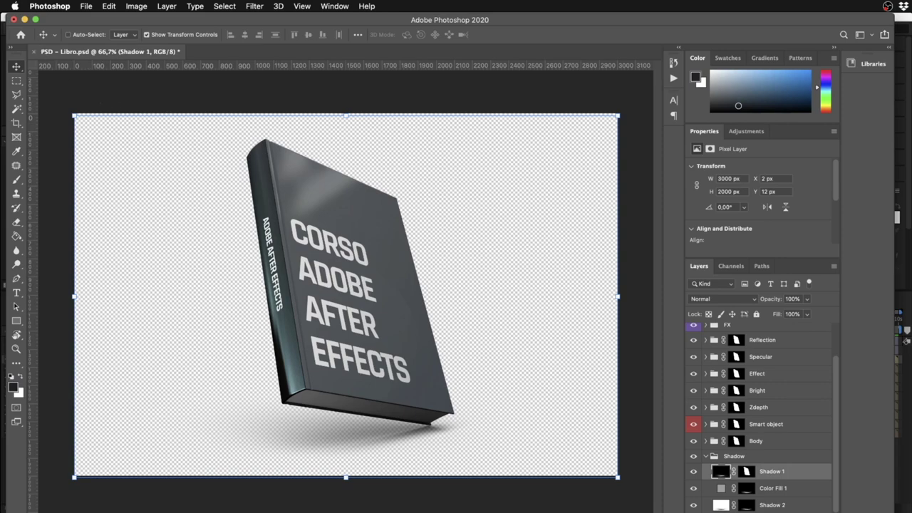
Preview Reflection 1, the Reflection precomp, and PSD - Libro (6), (4) and (3) items
scroll(52, 157, down, 1)
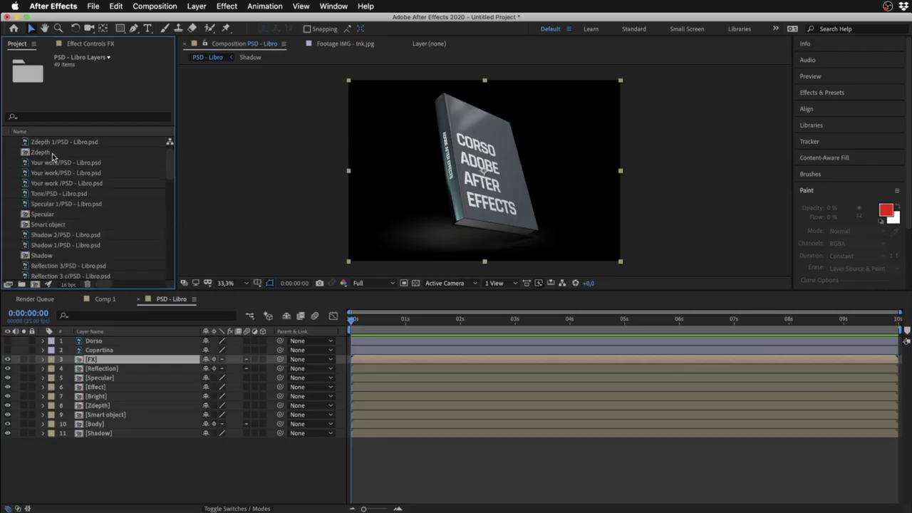
scroll(61, 205, down, 1)
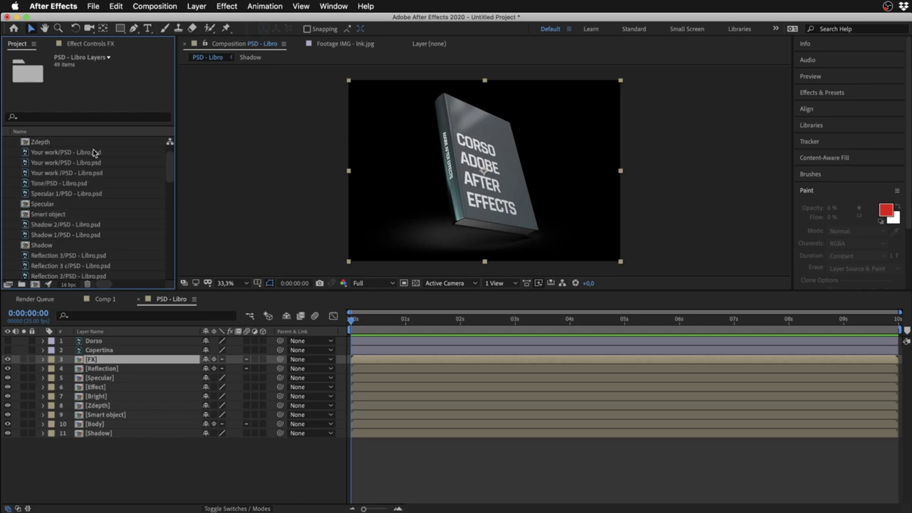
scroll(92, 230, down, 3)
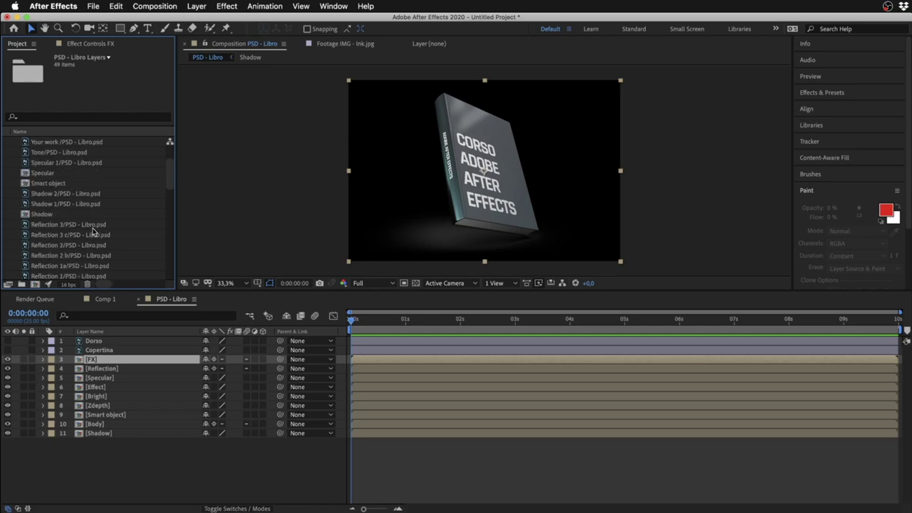
scroll(92, 228, down, 7)
click(86, 205)
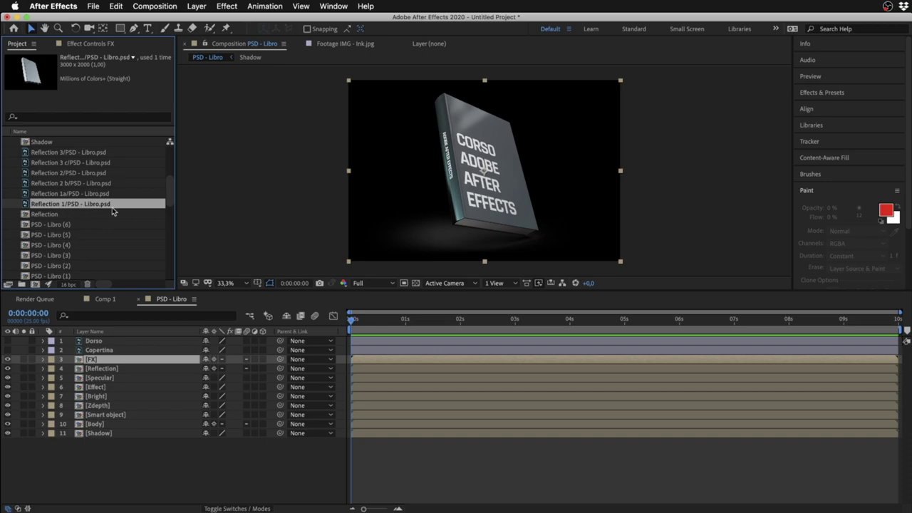
scroll(112, 211, down, 3)
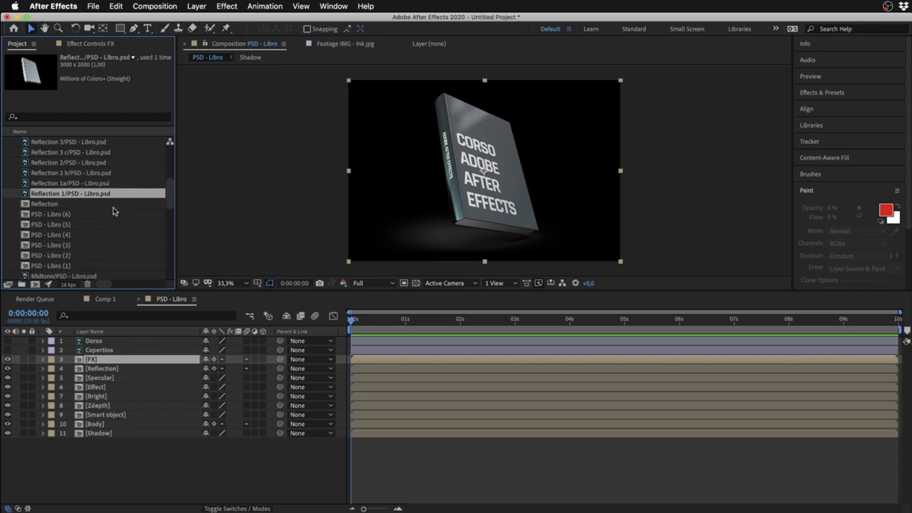
click(54, 185)
click(59, 195)
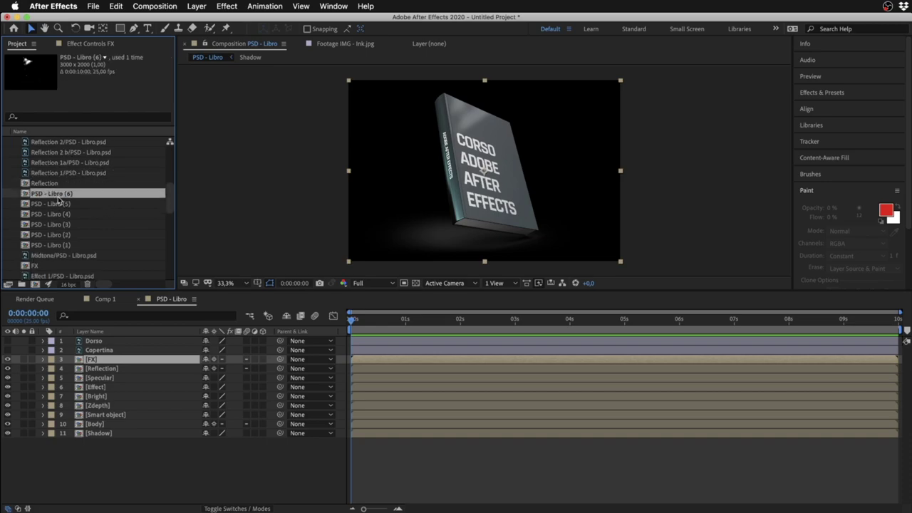
click(59, 213)
click(59, 224)
Open the [Effect] precomp from the timeline, then return to the PSD - Libro composition
click(132, 388)
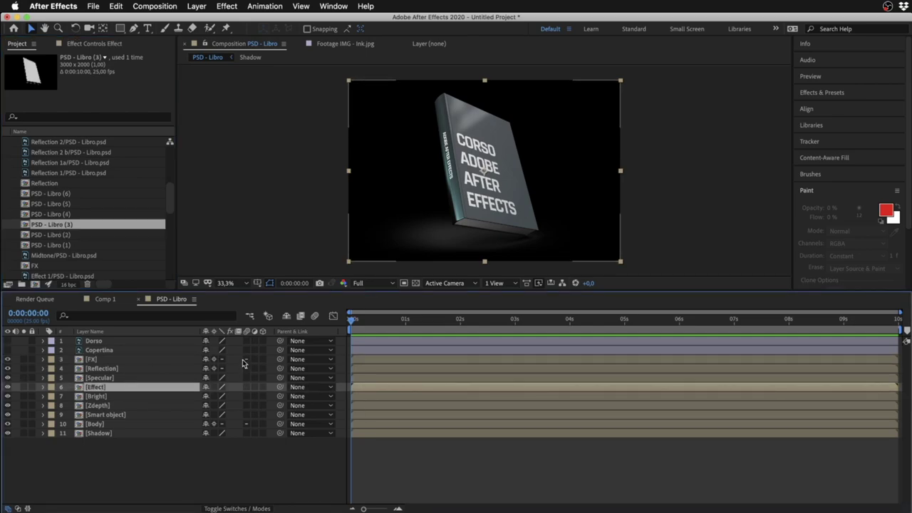
drag(242, 359, 242, 368)
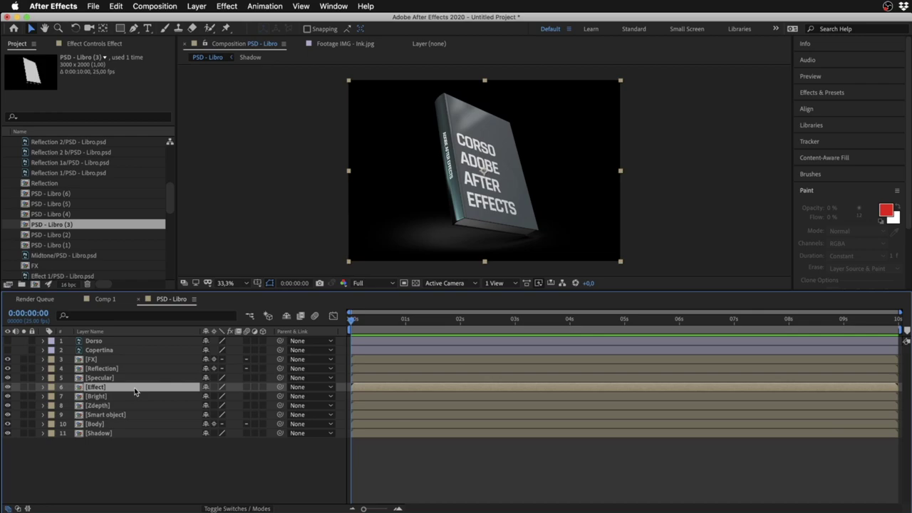
double_click(135, 390)
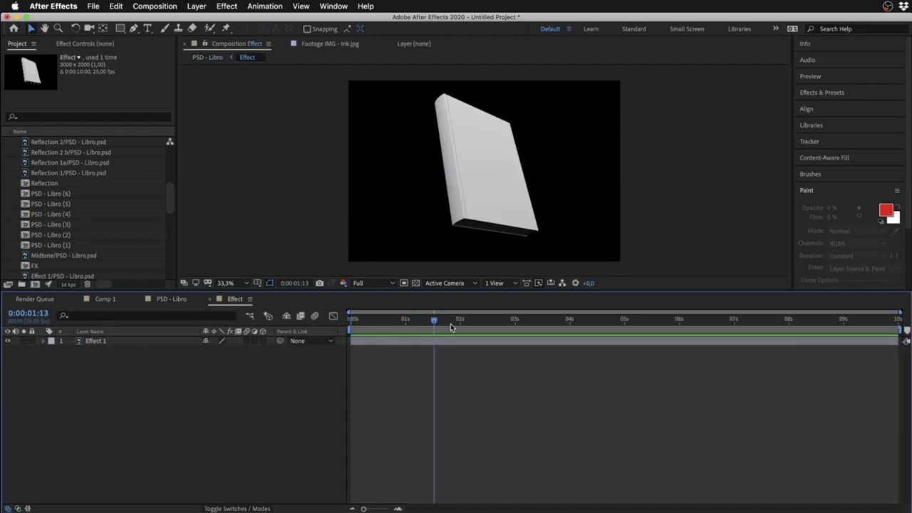
click(180, 302)
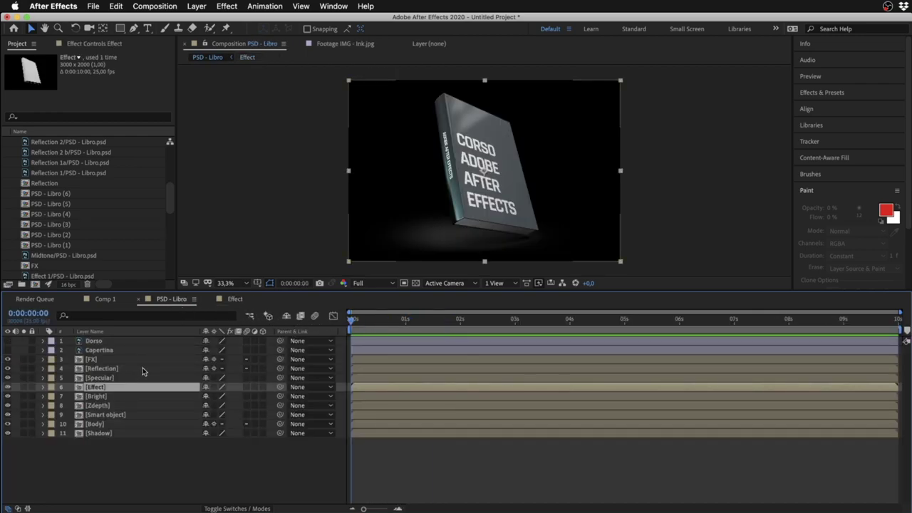